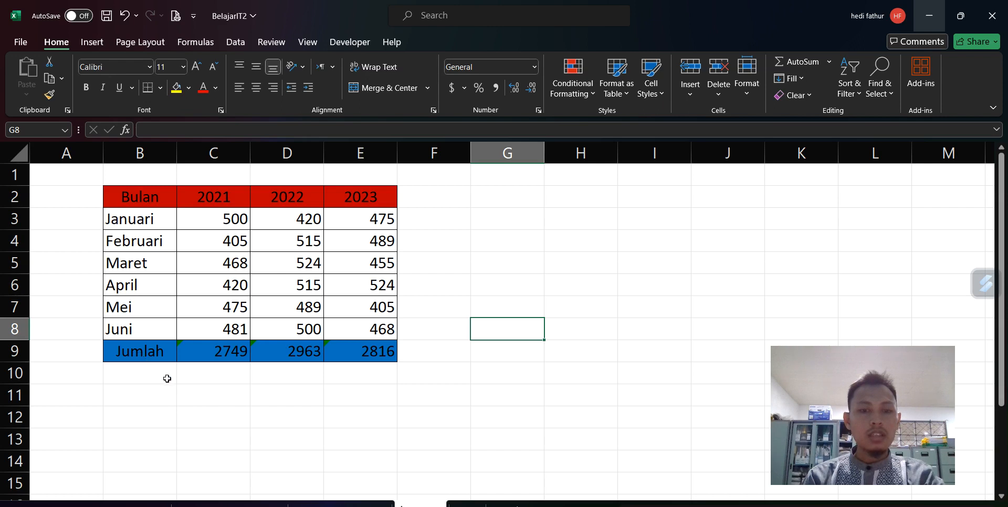
# Examine the layout of the monthly table in B2:E9, including its month labels, year headings and values
pyautogui.click(309, 398)
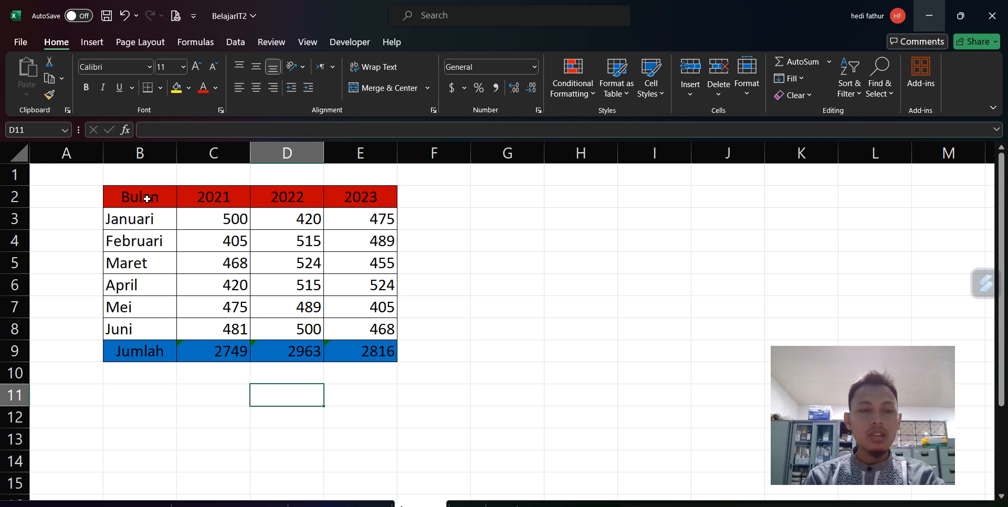
pyautogui.moveTo(147, 199); pyautogui.dragTo(154, 348)
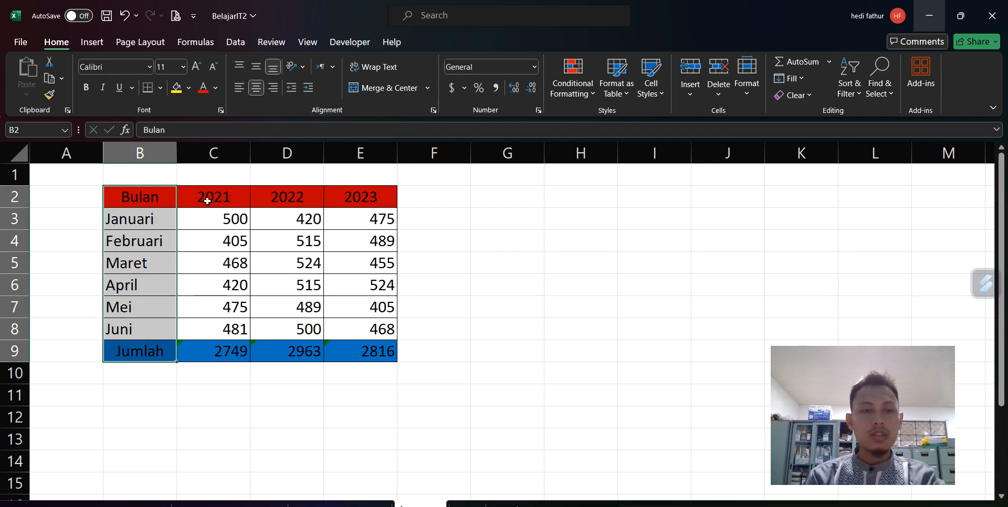
pyautogui.moveTo(167, 198); pyautogui.dragTo(383, 197)
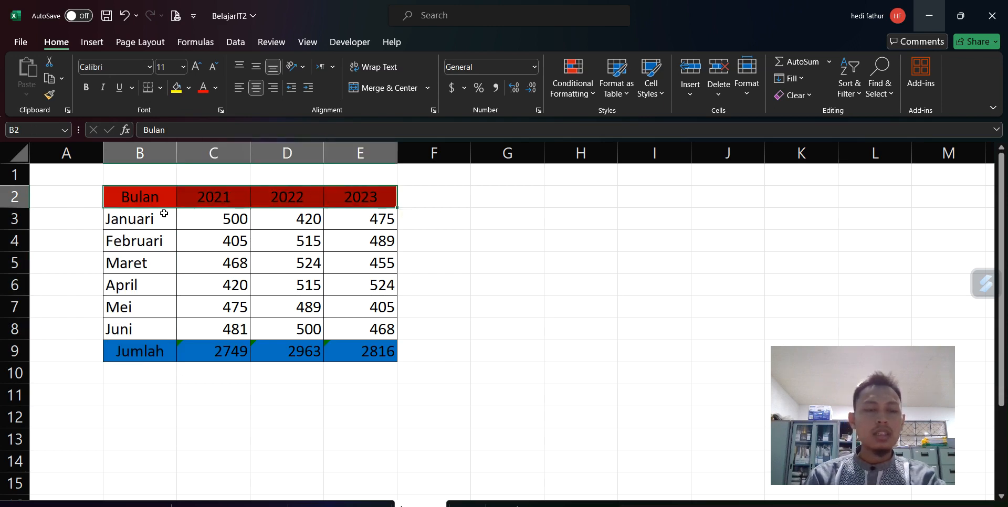
pyautogui.moveTo(159, 199); pyautogui.dragTo(491, 207)
pyautogui.moveTo(147, 217); pyautogui.dragTo(142, 389)
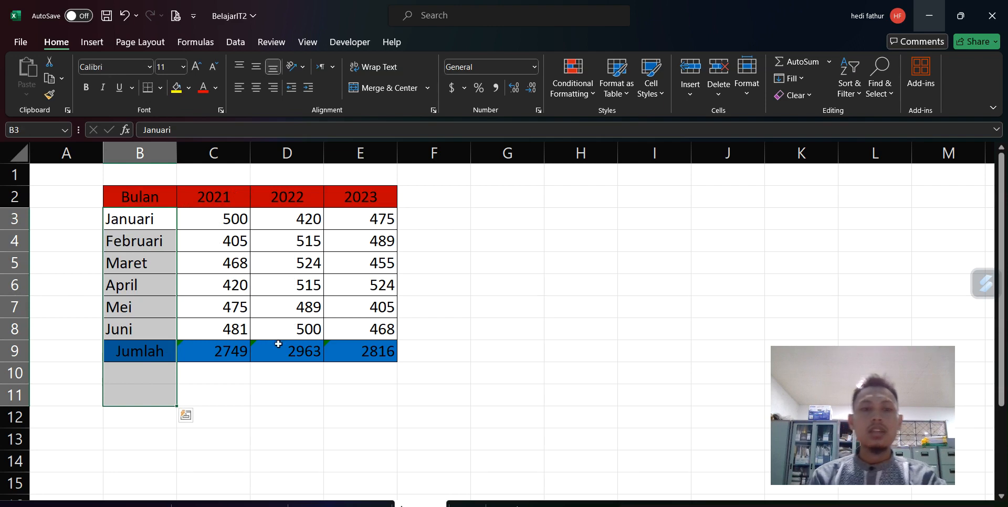
pyautogui.click(228, 389)
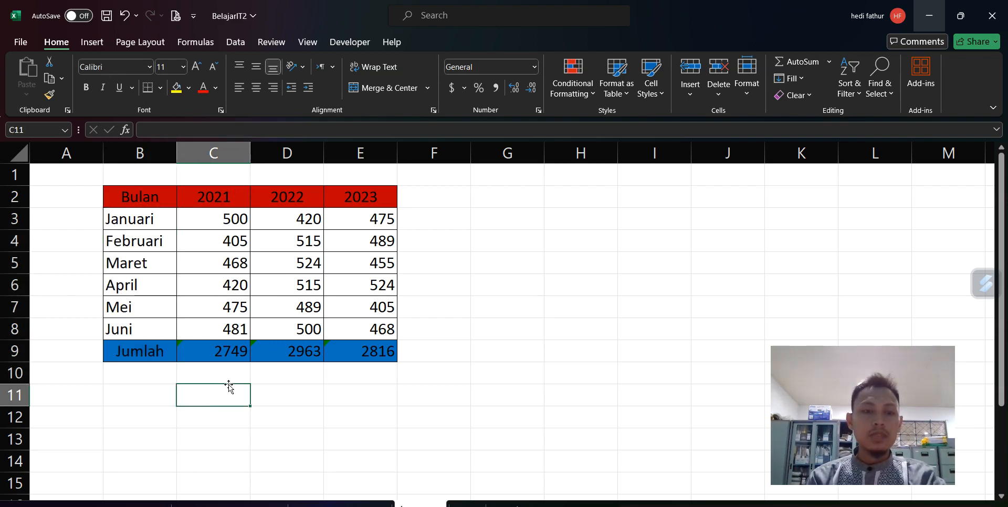
pyautogui.click(160, 400)
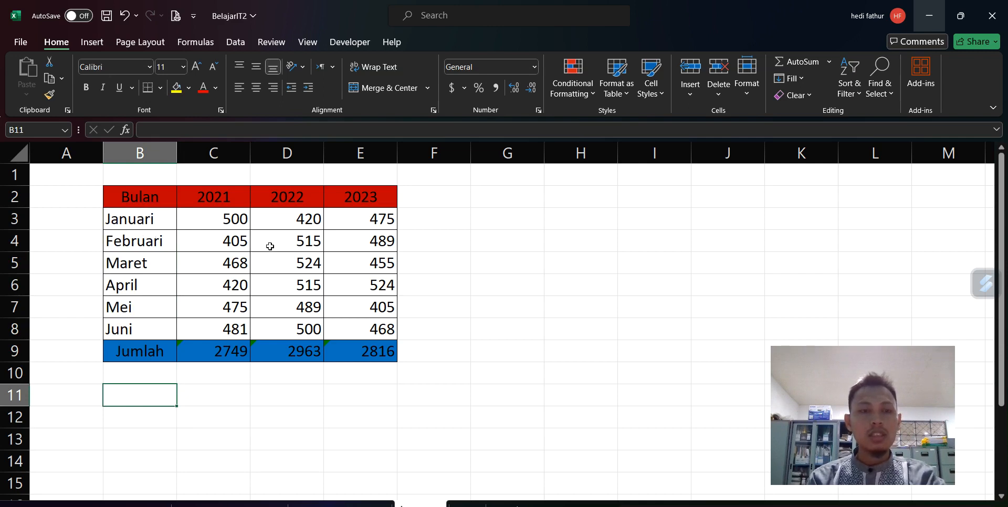
pyautogui.click(146, 198)
pyautogui.click(149, 218)
pyautogui.moveTo(148, 218); pyautogui.dragTo(146, 328)
pyautogui.moveTo(234, 200); pyautogui.dragTo(356, 191)
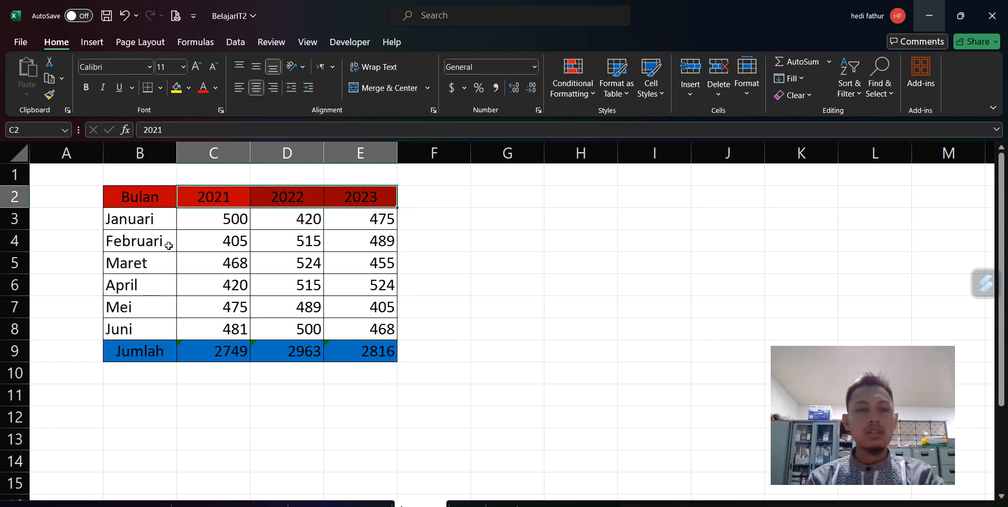
pyautogui.click(226, 223)
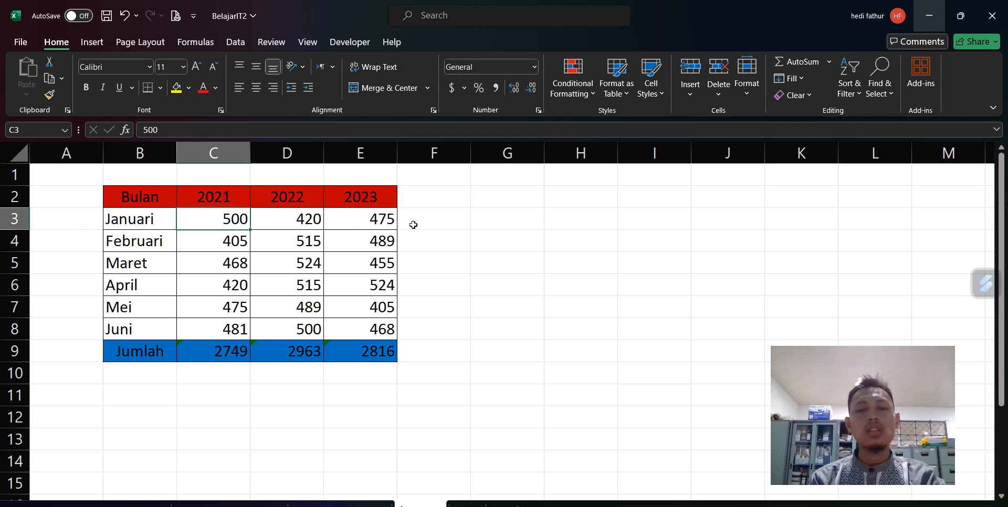
pyautogui.click(349, 279)
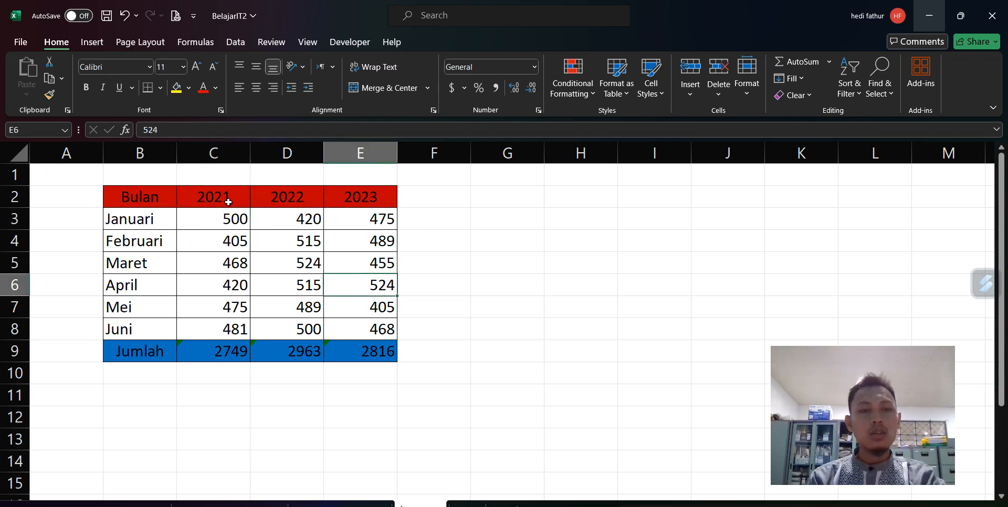
pyautogui.moveTo(163, 219); pyautogui.dragTo(151, 331)
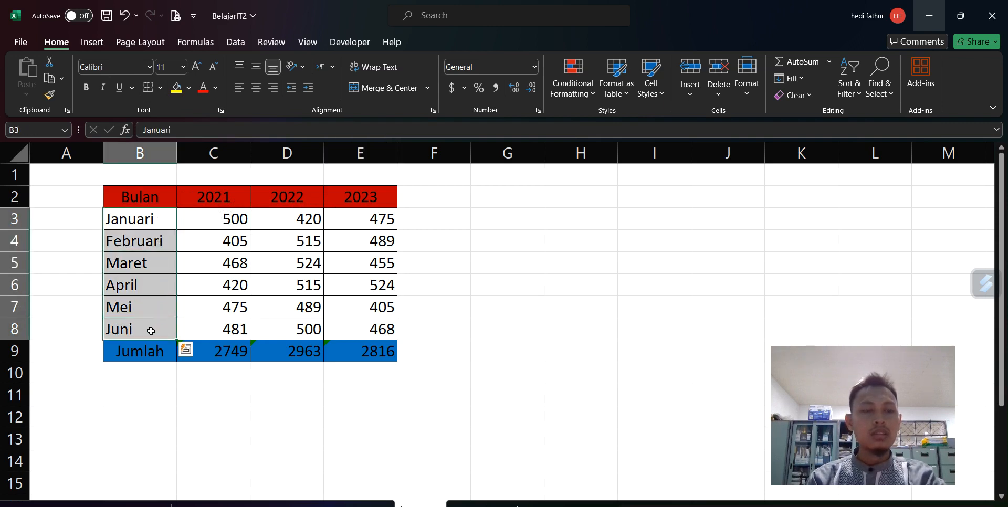
pyautogui.click(146, 221)
pyautogui.moveTo(146, 221); pyautogui.dragTo(140, 323)
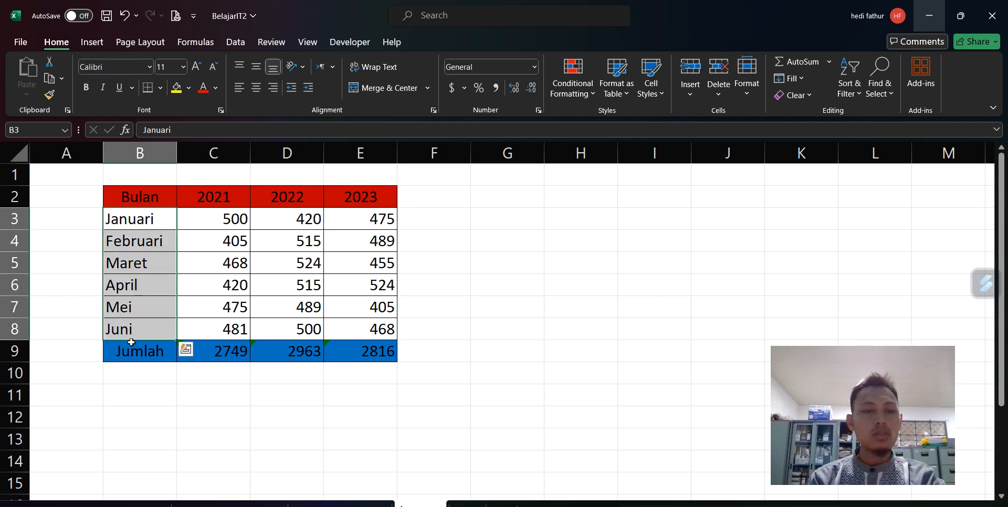
pyautogui.moveTo(200, 196); pyautogui.dragTo(367, 196)
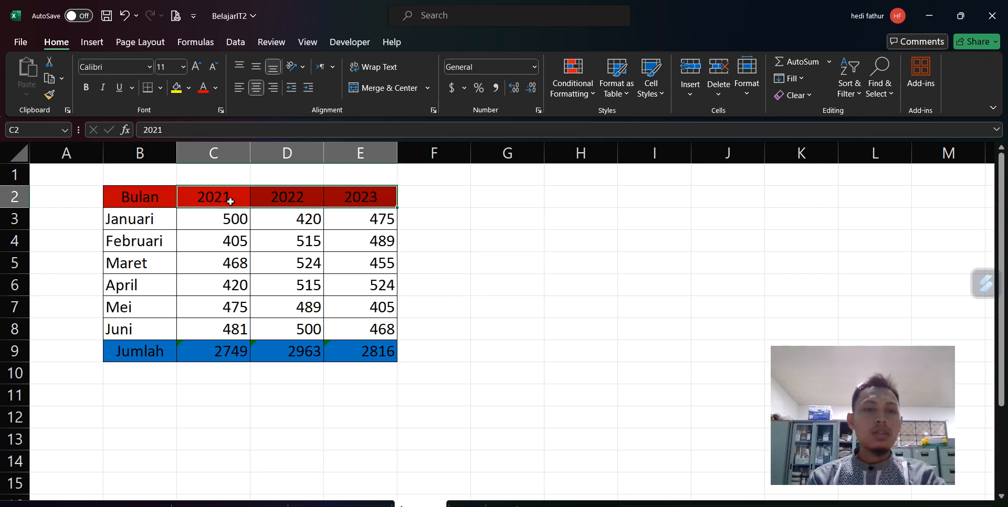
pyautogui.moveTo(145, 225); pyautogui.dragTo(142, 328)
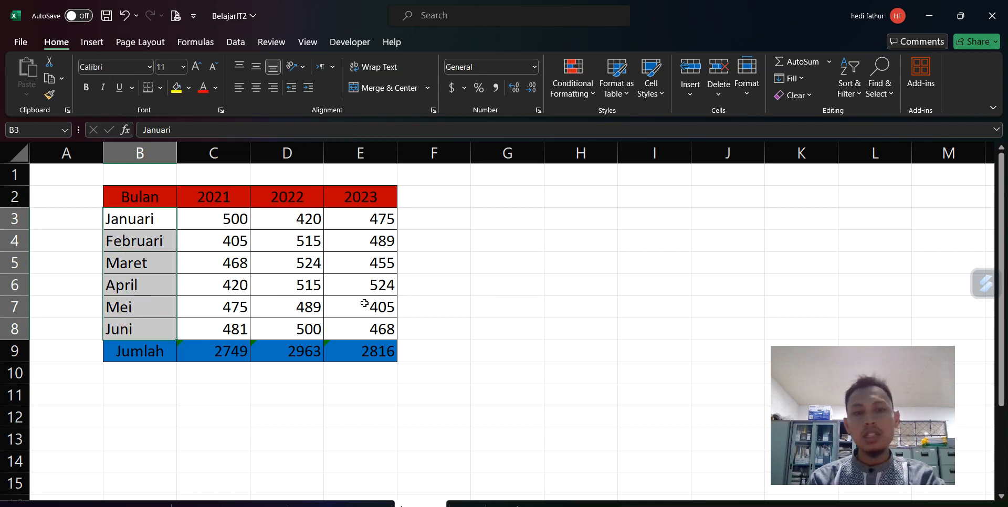
pyautogui.click(495, 290)
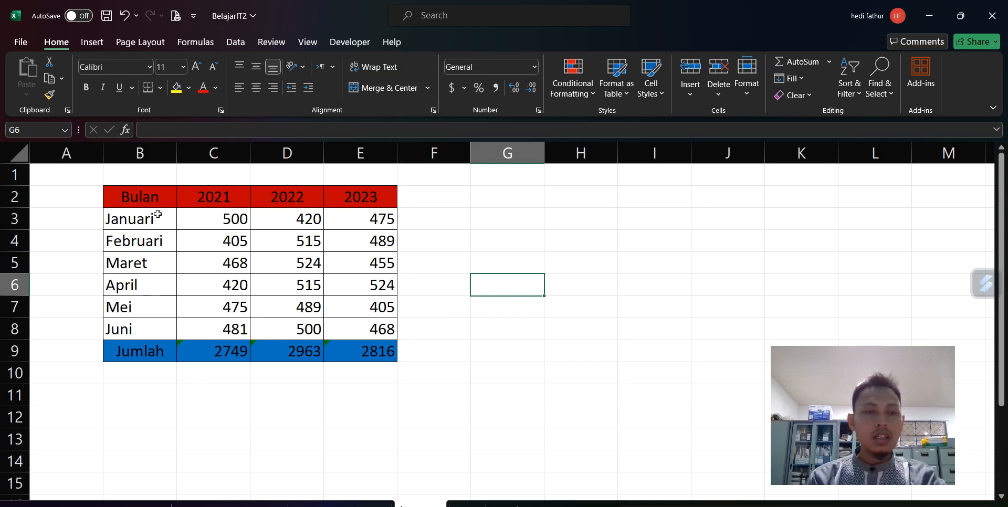
# Copy the whole table B2:E9 and paste it transposed at B11 using Paste Special with the All option
pyautogui.click(149, 200)
pyautogui.moveTo(149, 200); pyautogui.dragTo(352, 347)
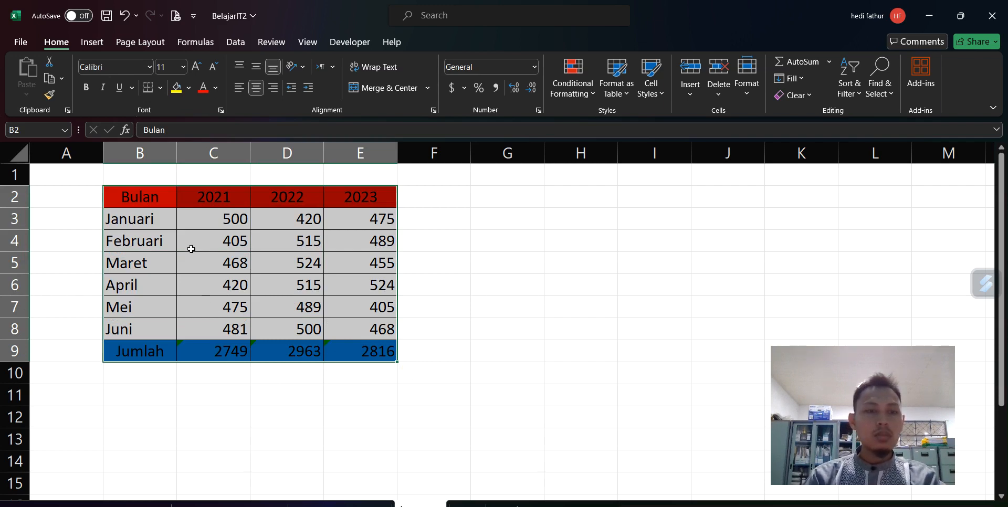
pyautogui.hotkey('ctrl', 'c')
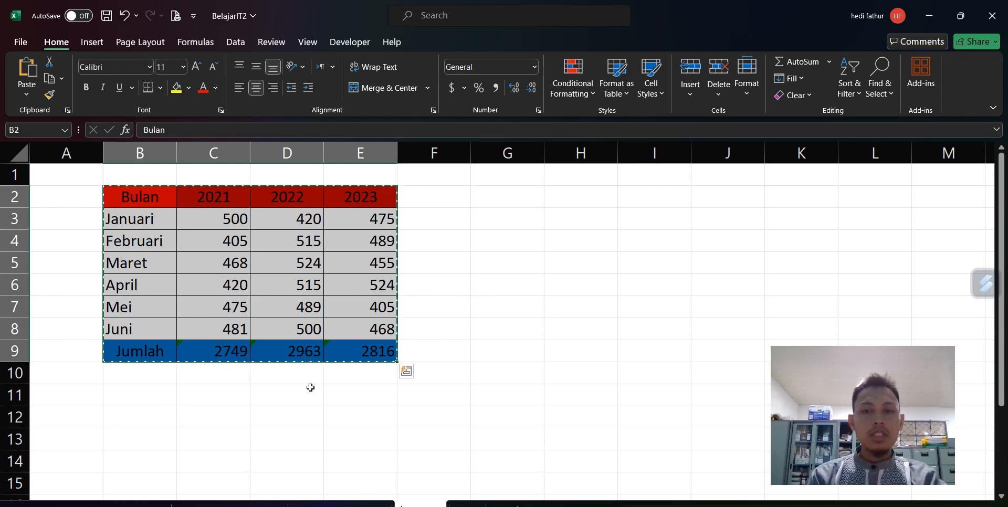
pyautogui.click(137, 418)
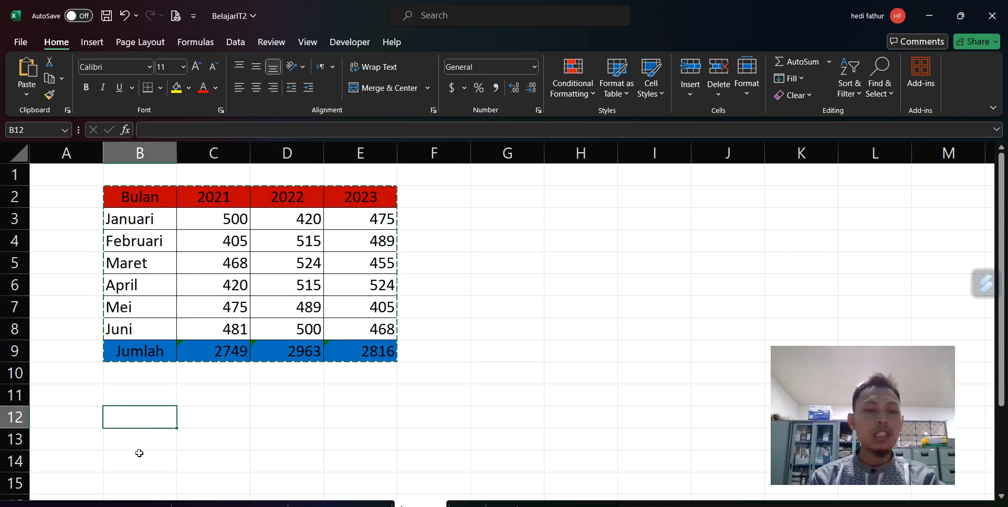
pyautogui.click(135, 399)
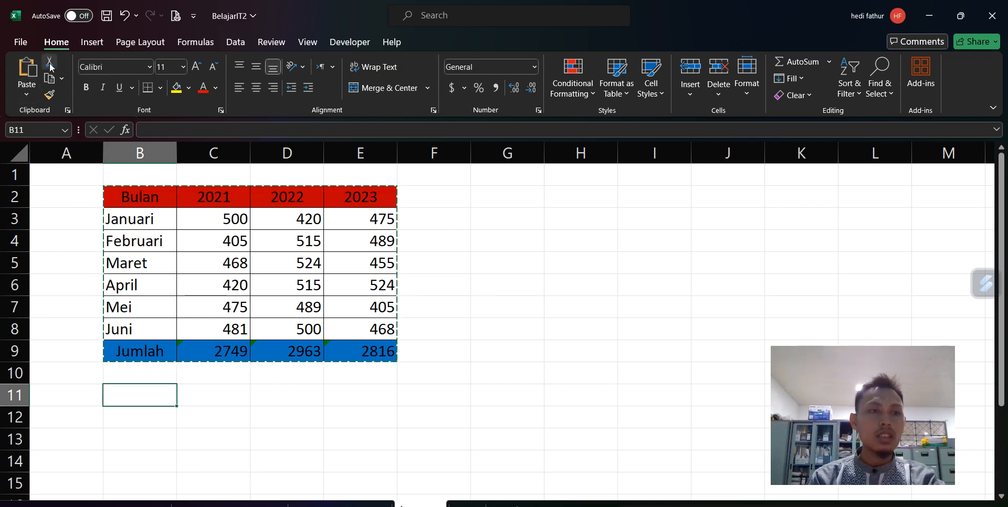
pyautogui.click(31, 97)
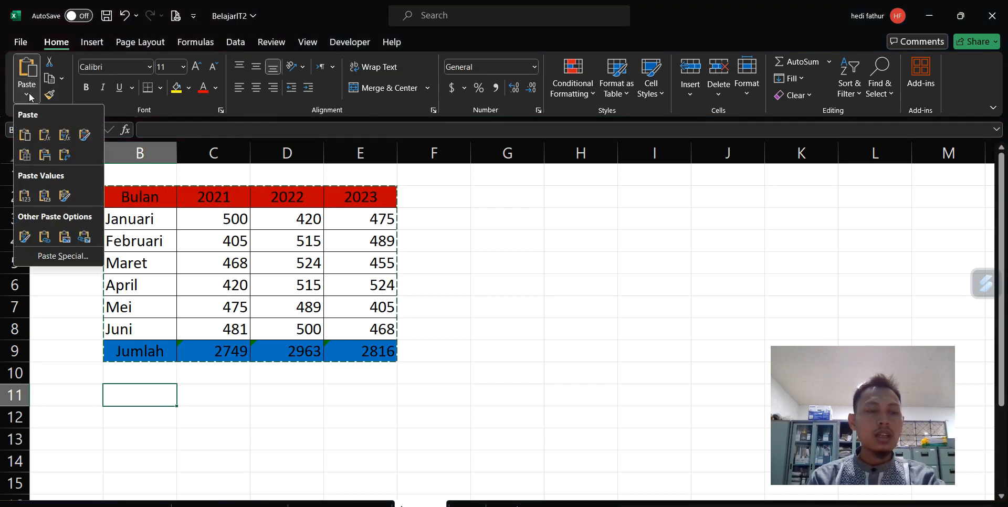
pyautogui.click(63, 256)
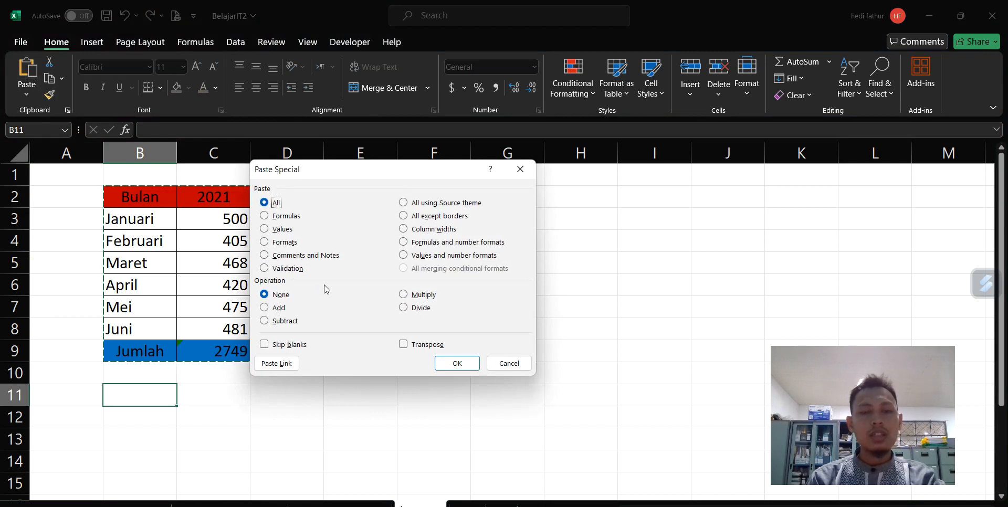
pyautogui.click(407, 347)
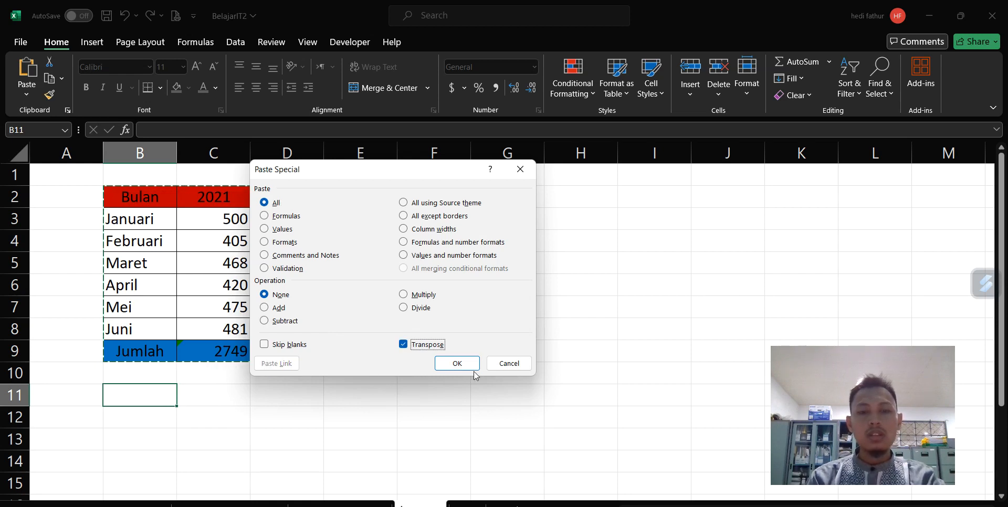
pyautogui.click(457, 364)
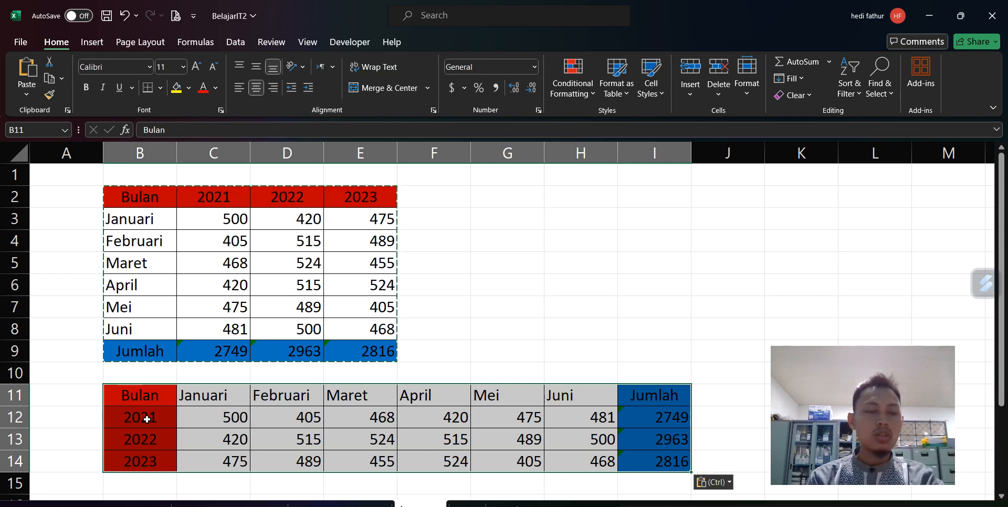
# Compare the year and month headings of the transposed table with those of the original table
pyautogui.moveTo(146, 417); pyautogui.dragTo(147, 460)
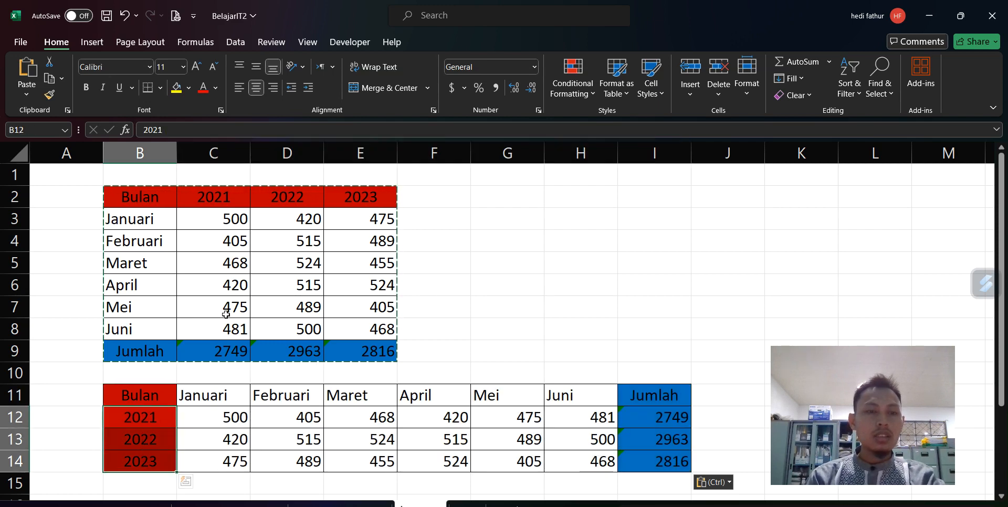
pyautogui.moveTo(209, 198); pyautogui.dragTo(347, 197)
pyautogui.moveTo(152, 409); pyautogui.dragTo(148, 467)
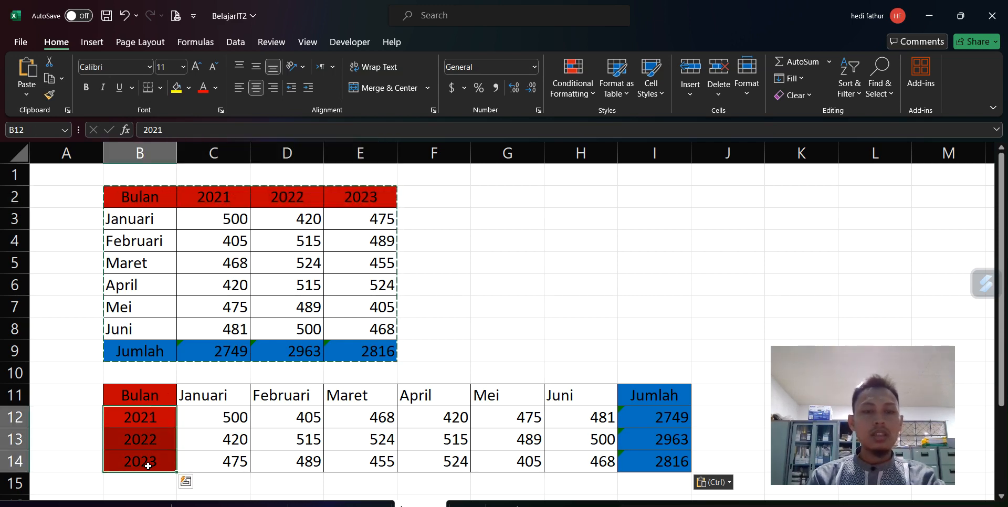
pyautogui.click(219, 397)
pyautogui.moveTo(219, 397); pyautogui.dragTo(506, 406)
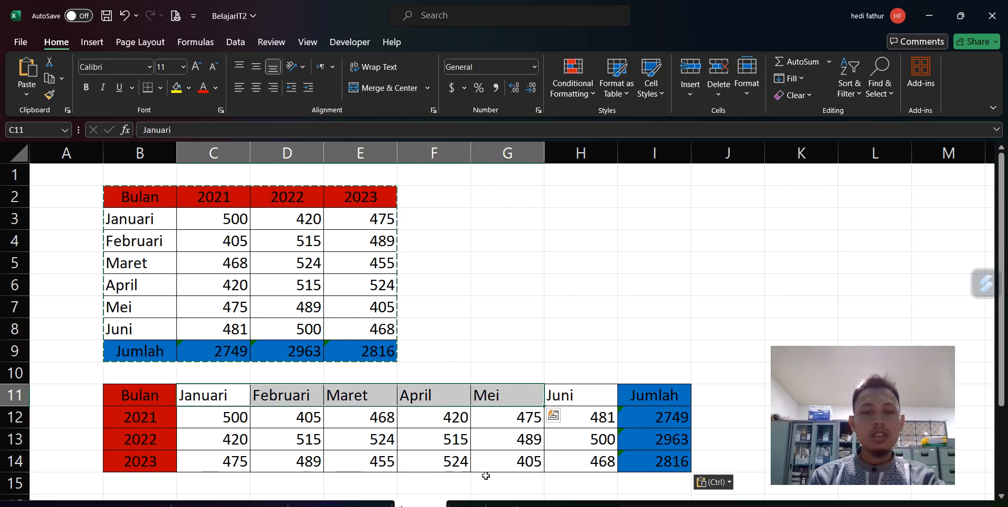
# Check the Jumlah formulas in column I of the transposed table against the totals in row 9 of the original
pyautogui.click(571, 459)
pyautogui.click(652, 457)
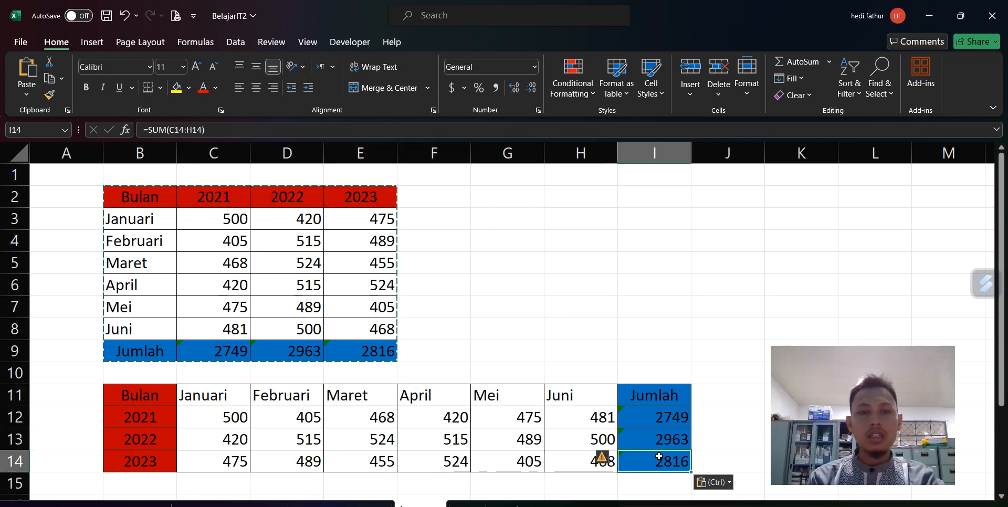
pyautogui.click(644, 416)
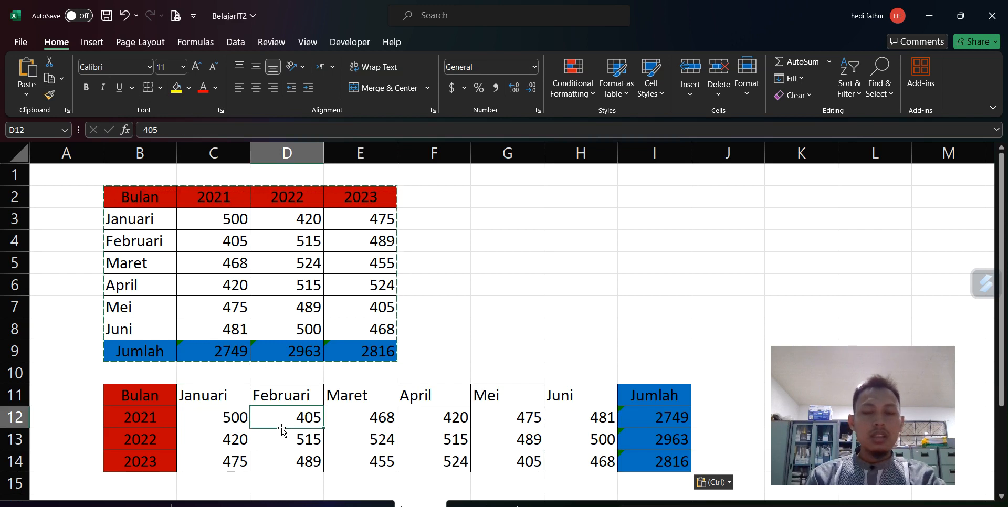
pyautogui.click(670, 421)
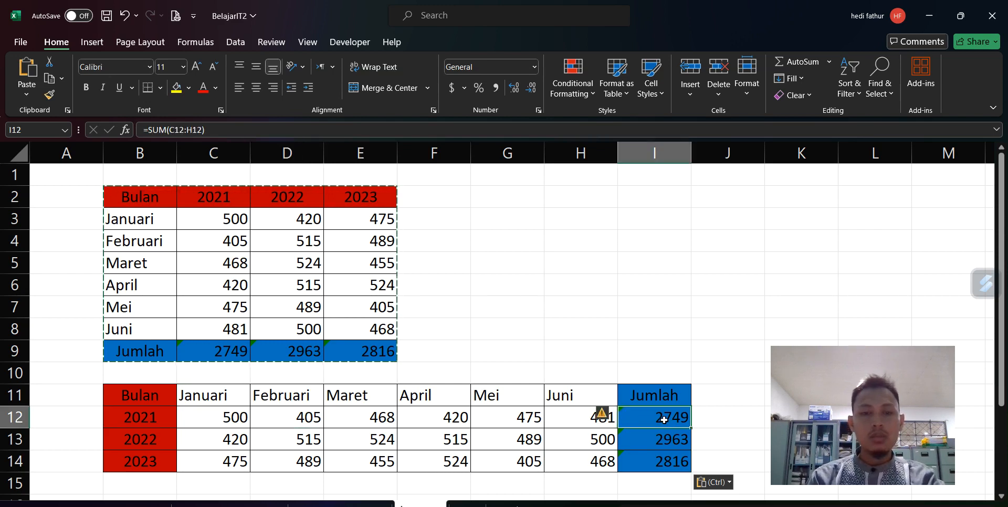
pyautogui.click(291, 355)
pyautogui.click(213, 352)
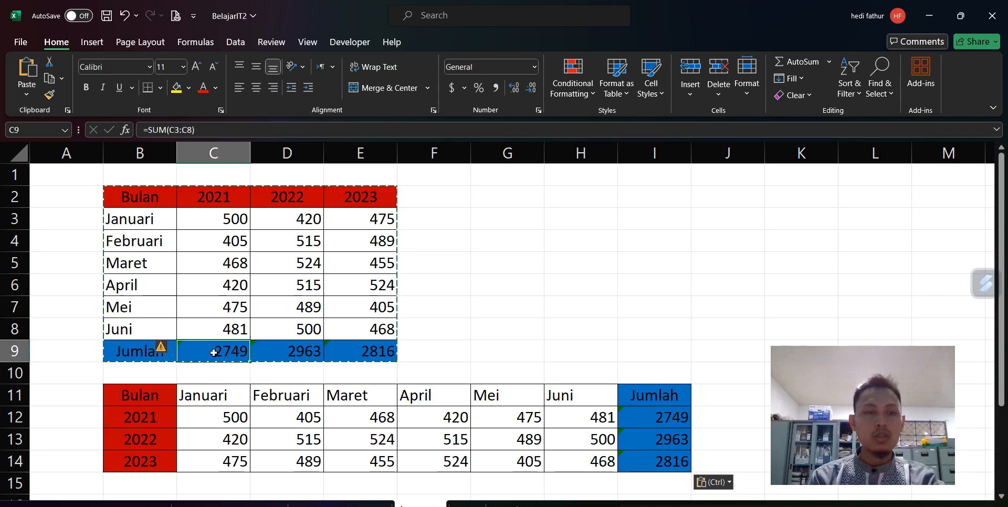
pyautogui.click(670, 417)
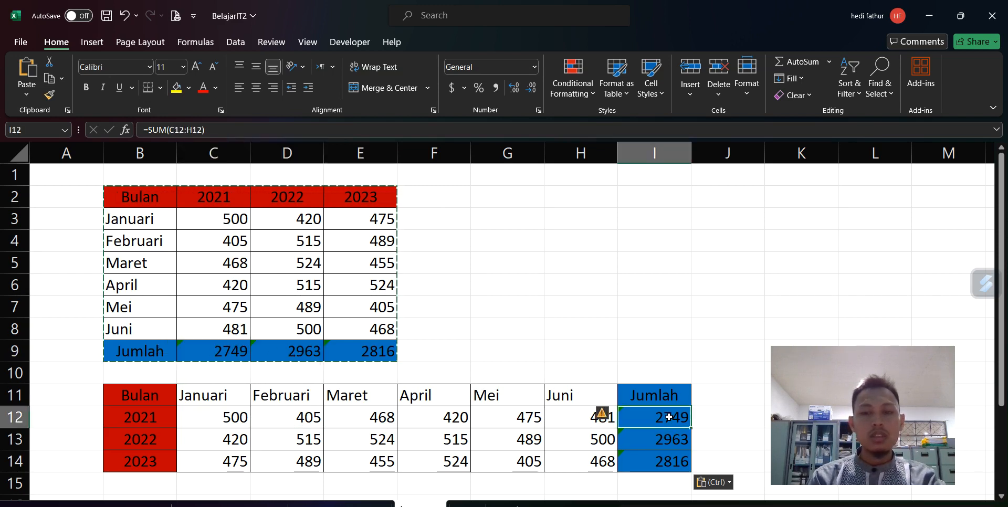
pyautogui.click(656, 455)
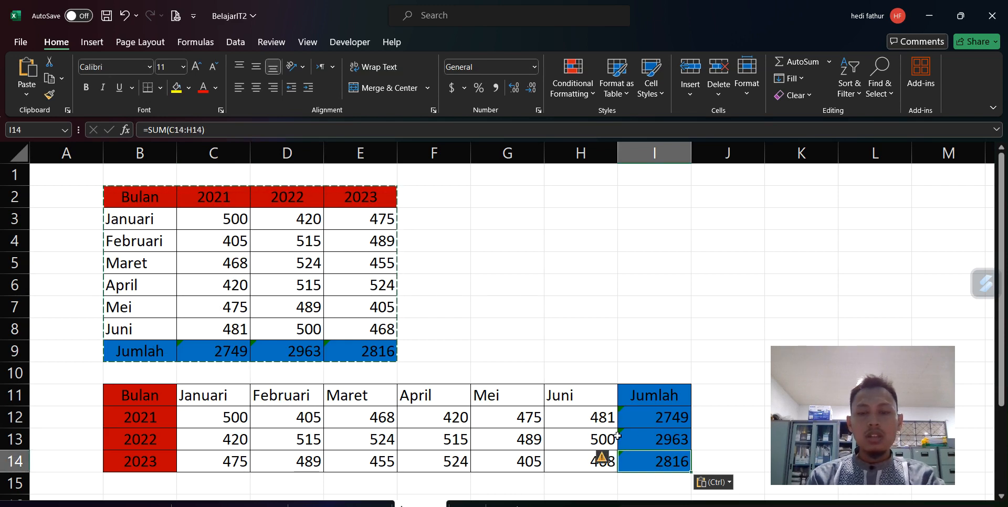
pyautogui.click(657, 420)
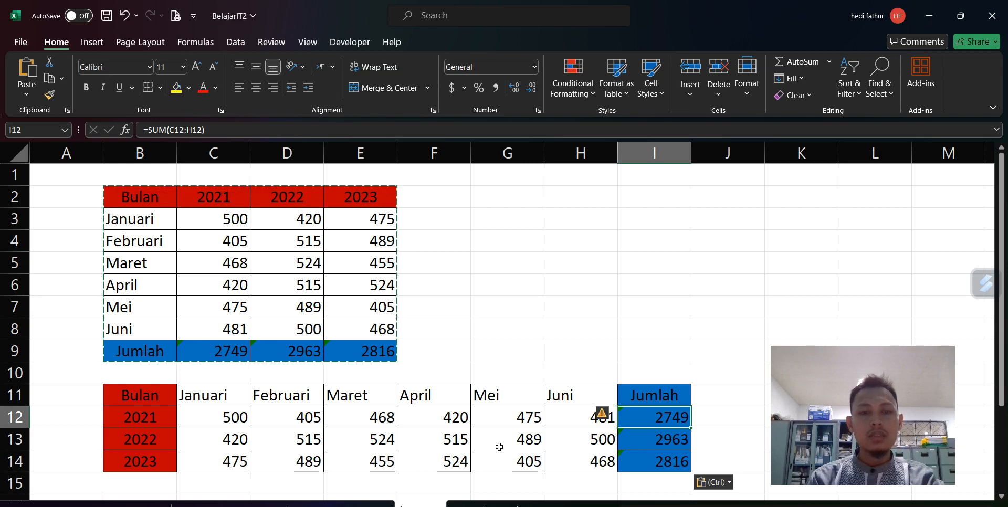
pyautogui.scroll(-2, 500, 447)
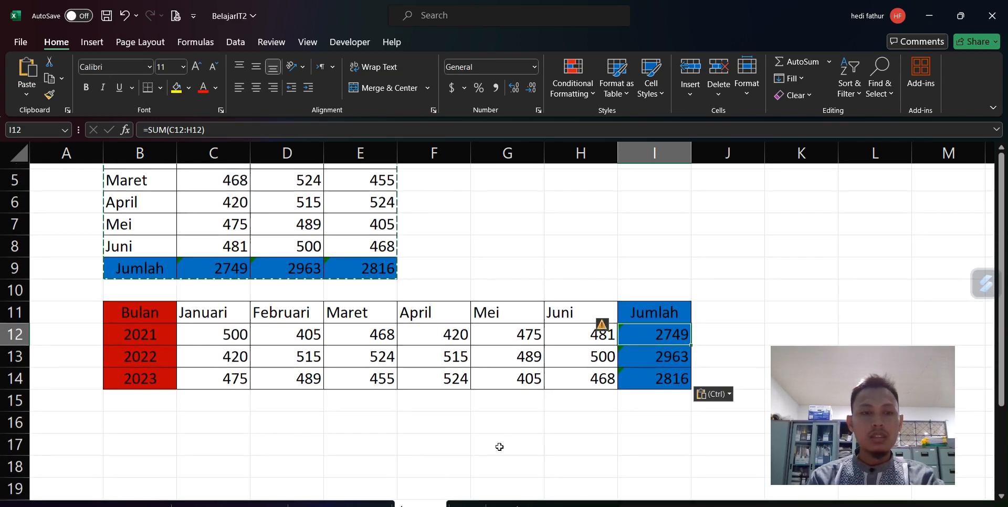
pyautogui.scroll(2, 294, 326)
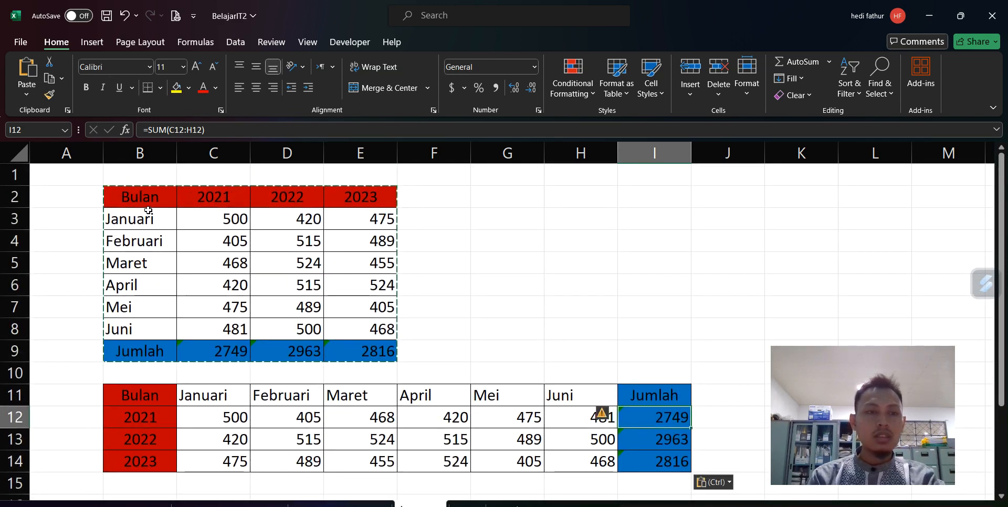
# Paste the copied table B2:E9 transposed at B17 using Paste Special with the Values option
pyautogui.moveTo(148, 203); pyautogui.dragTo(365, 352)
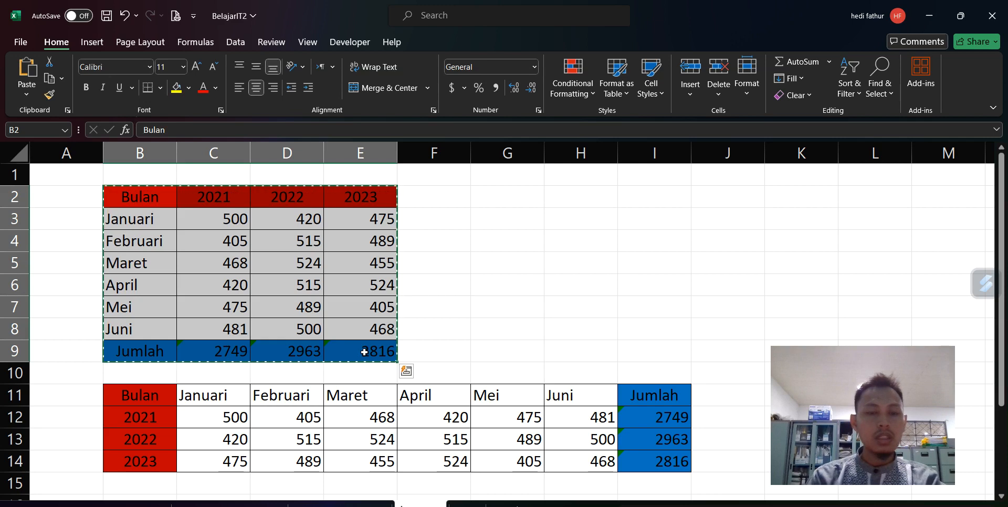
pyautogui.scroll(-3, 364, 352)
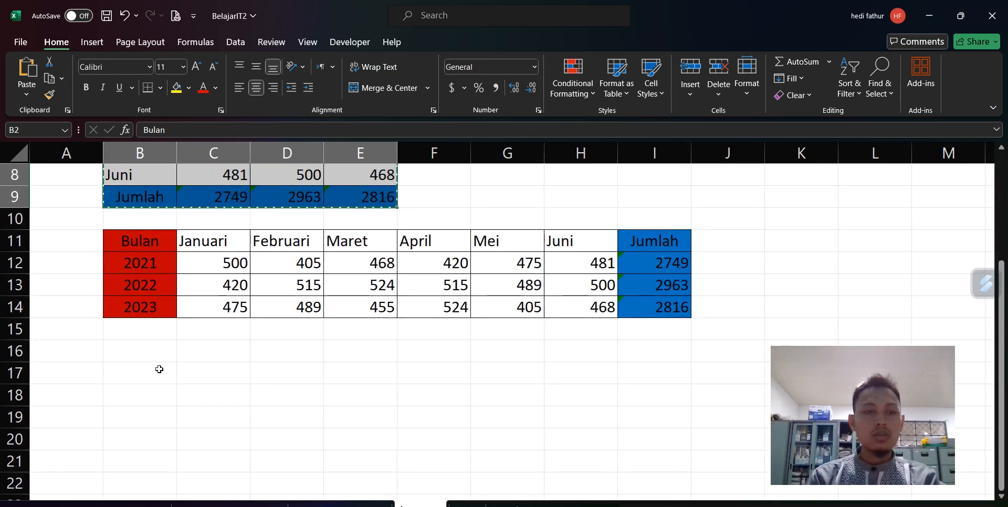
pyautogui.click(149, 374)
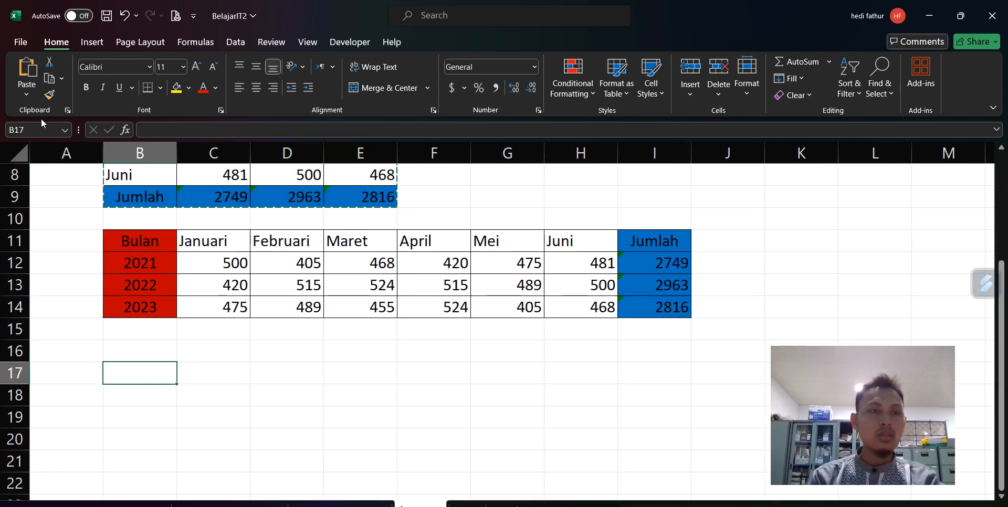
pyautogui.click(26, 95)
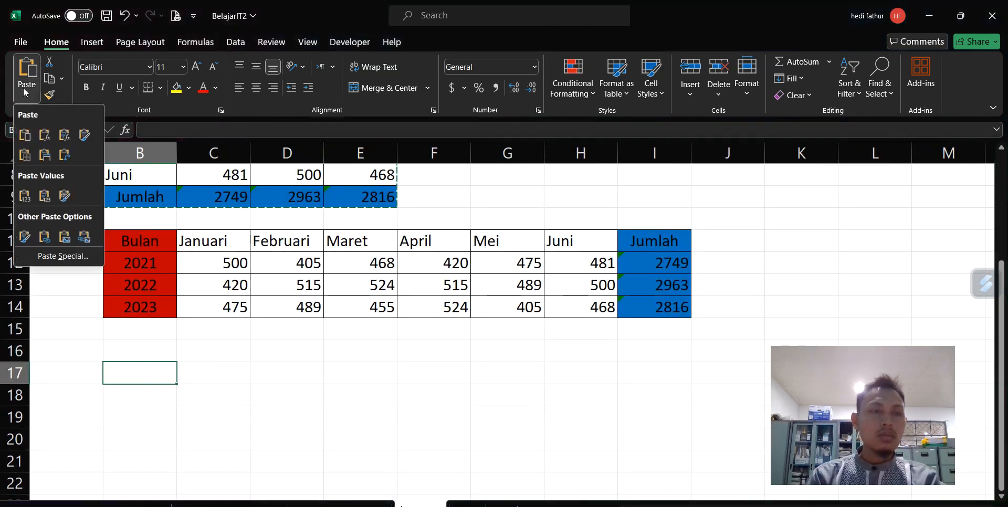
pyautogui.click(66, 256)
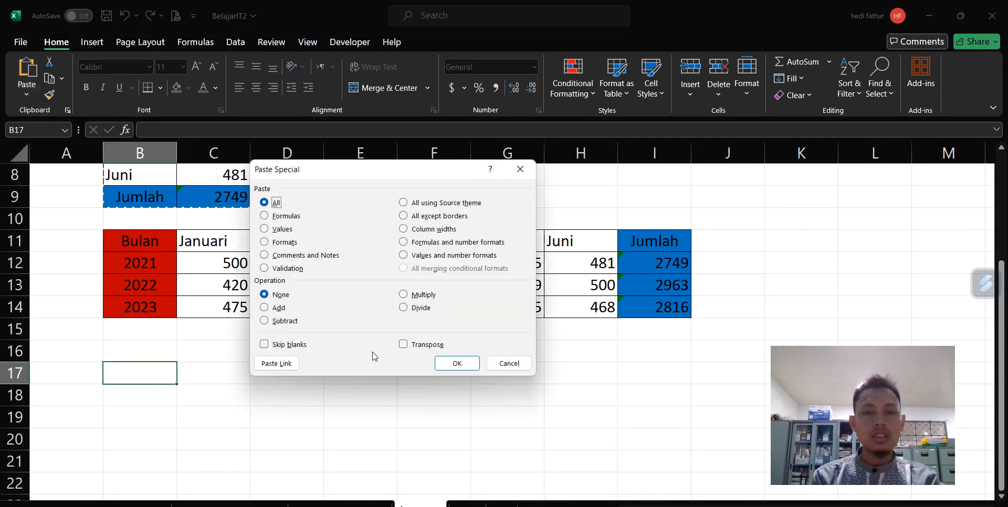
pyautogui.click(416, 347)
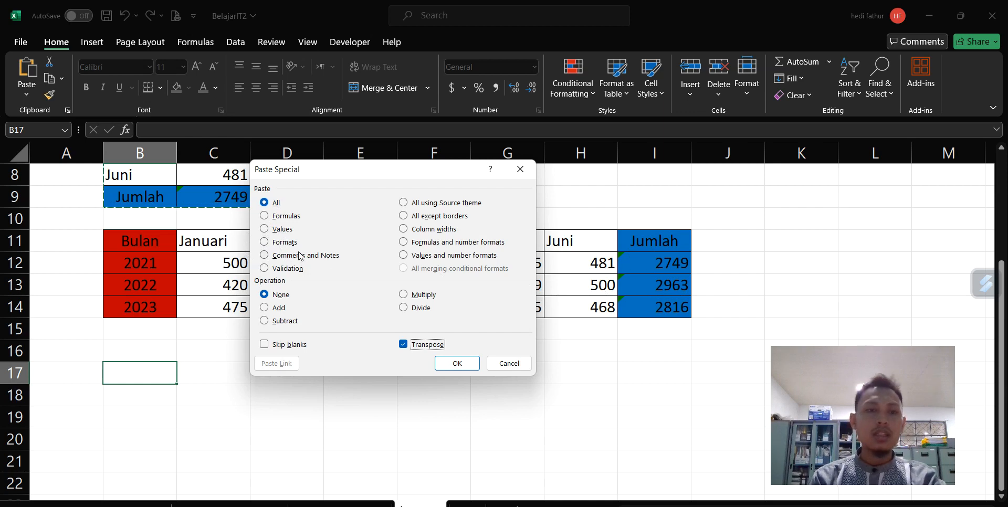
pyautogui.click(267, 232)
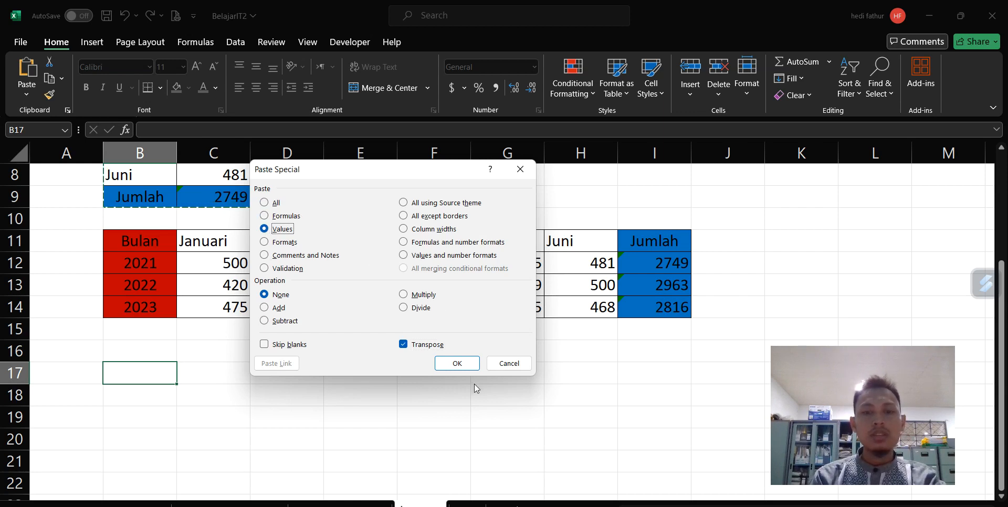
pyautogui.click(456, 363)
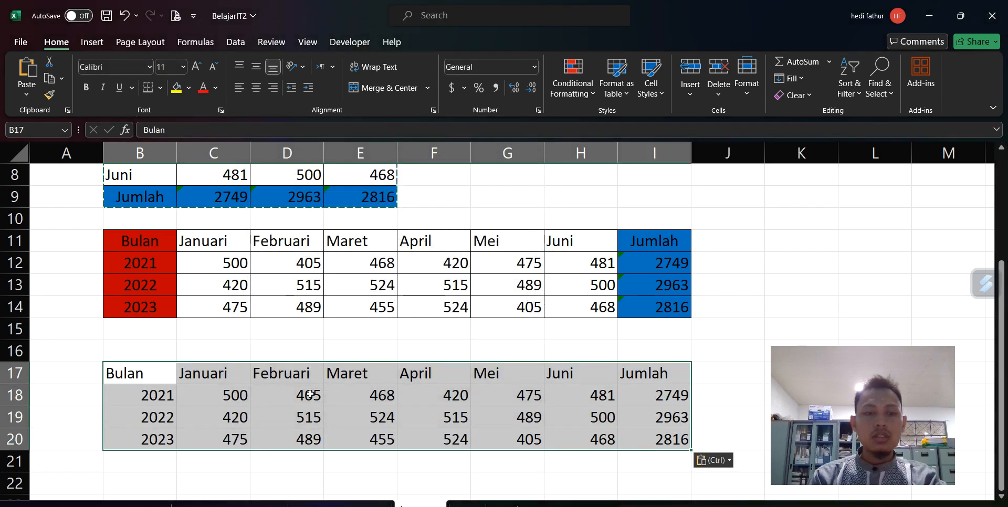
# Check the cell contents of the values-only table, especially its Jumlah column, against the Jumlah formulas in I12:I14
pyautogui.click(213, 441)
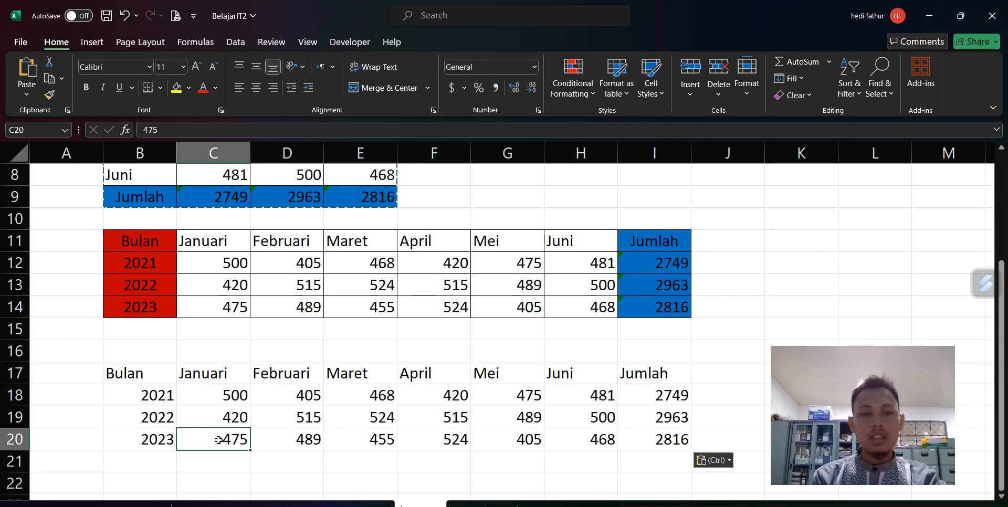
pyautogui.click(378, 432)
pyautogui.click(547, 415)
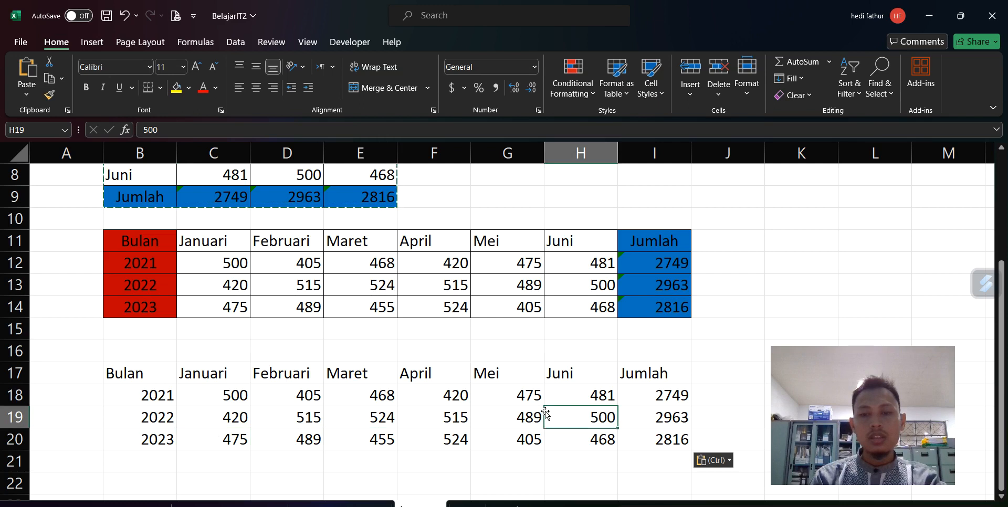
pyautogui.click(678, 395)
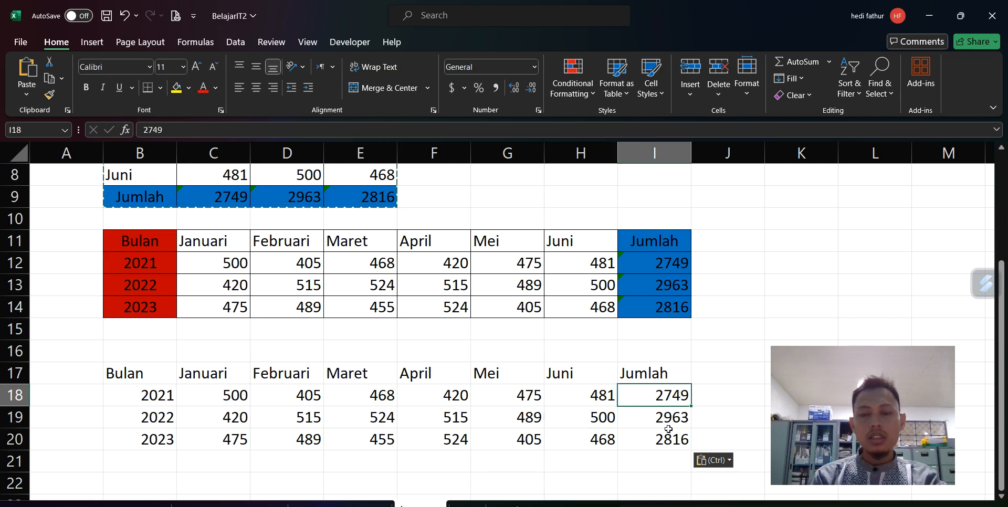
pyautogui.click(673, 417)
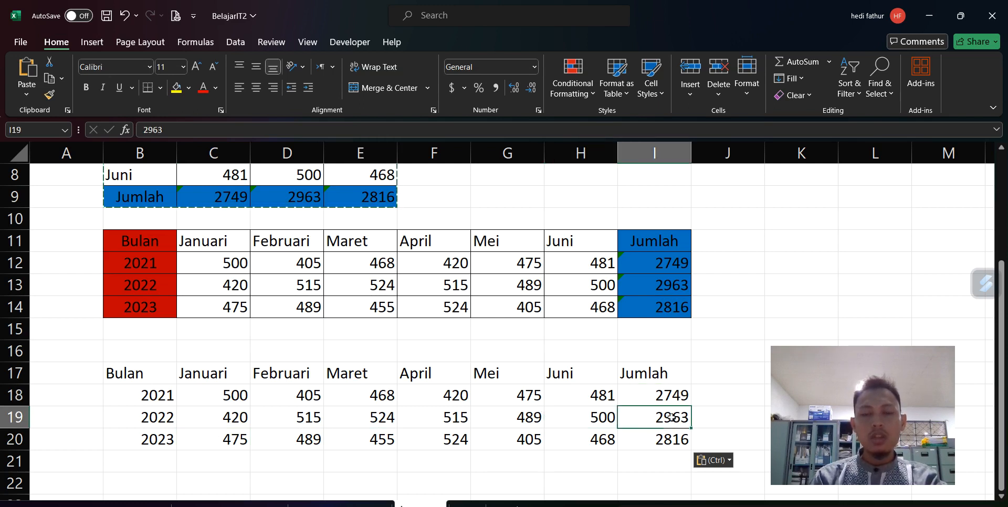
pyautogui.moveTo(672, 440); pyautogui.dragTo(667, 349)
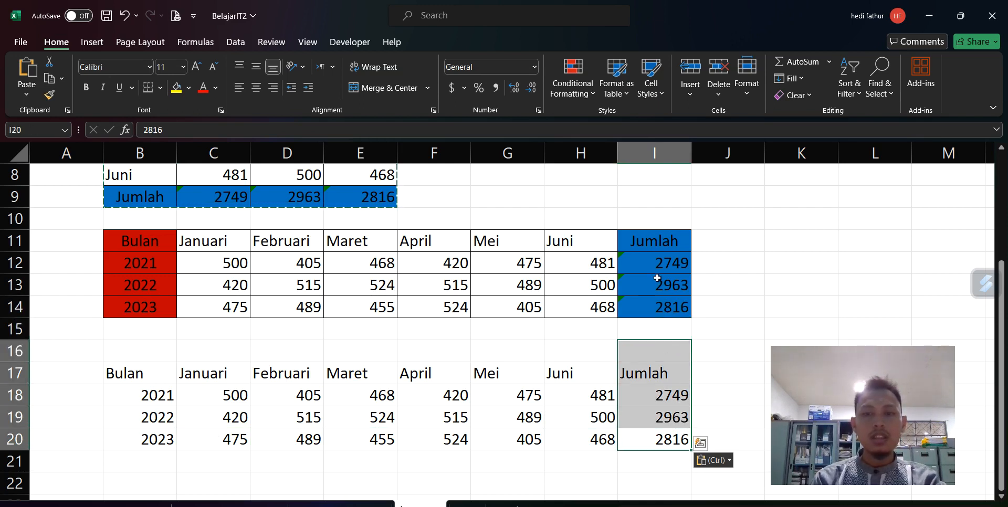
pyautogui.click(658, 279)
pyautogui.click(659, 266)
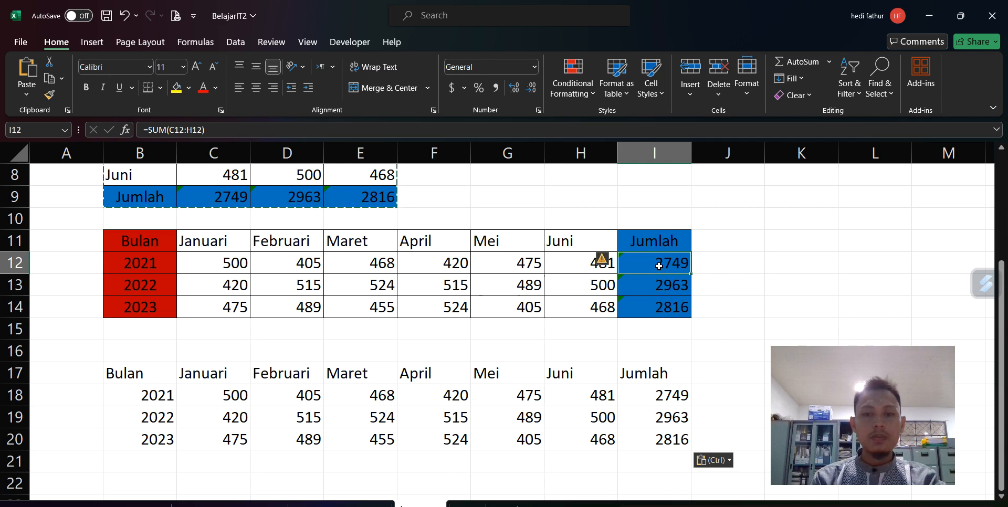
# Compare the formatting of the values-only table at B17 with the original table and the transposed table at B11
pyautogui.click(153, 377)
pyautogui.moveTo(153, 377); pyautogui.dragTo(324, 419)
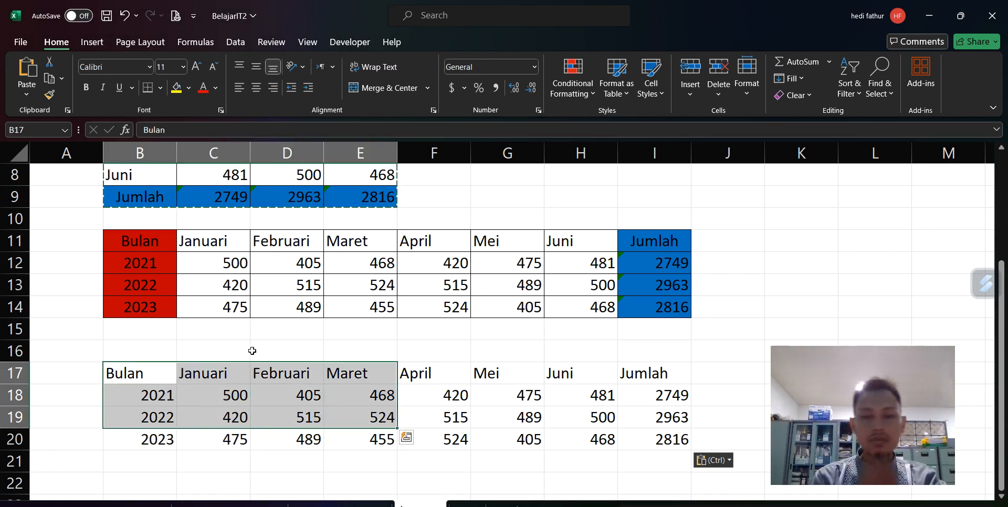
pyautogui.scroll(2, 252, 351)
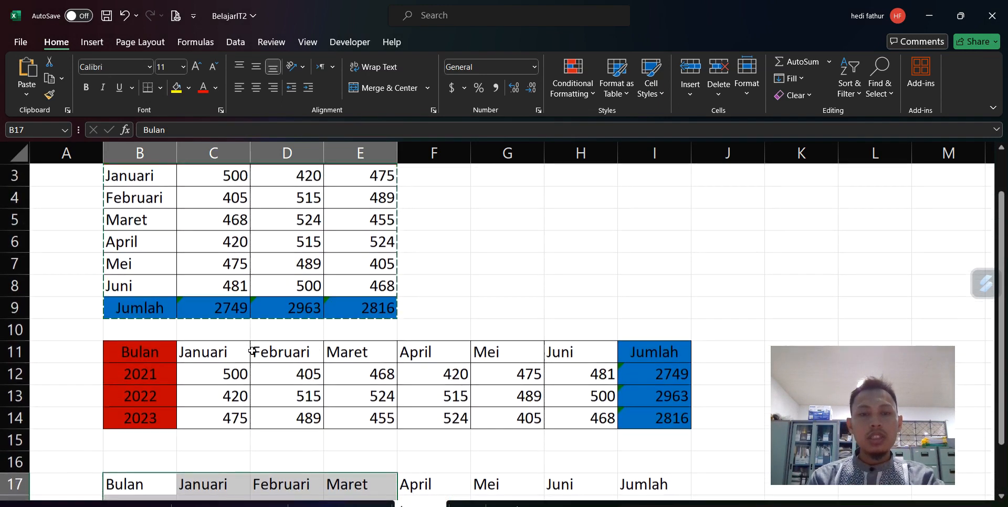
pyautogui.scroll(-1, 253, 351)
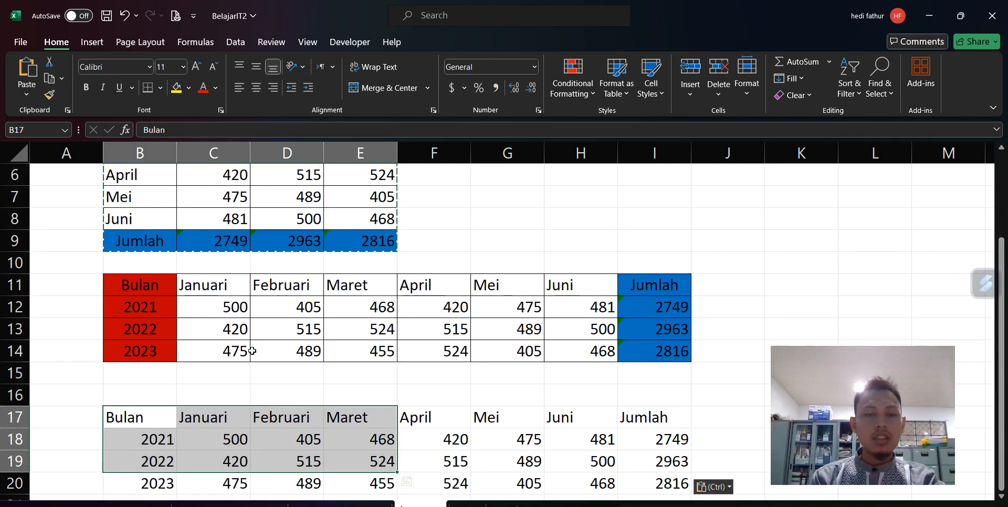
pyautogui.scroll(-2, 252, 351)
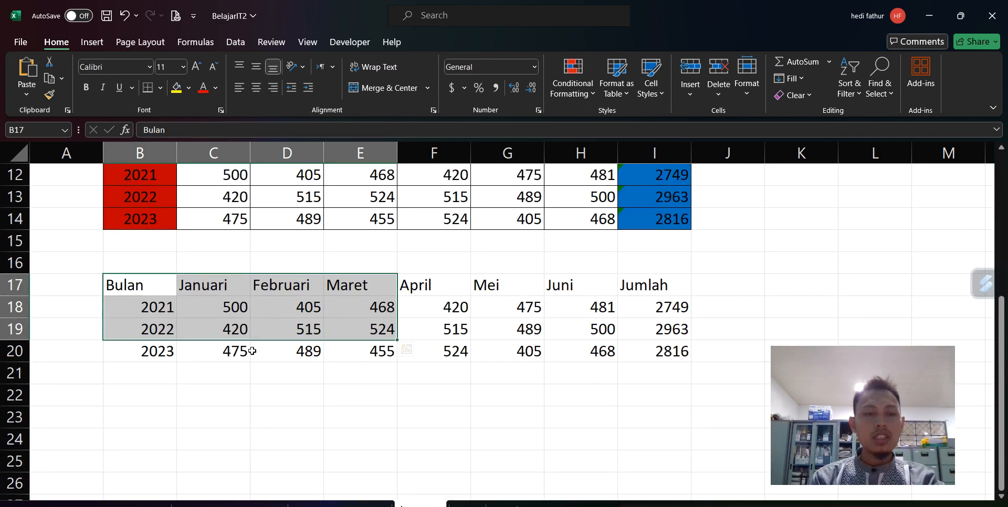
pyautogui.scroll(4, 252, 351)
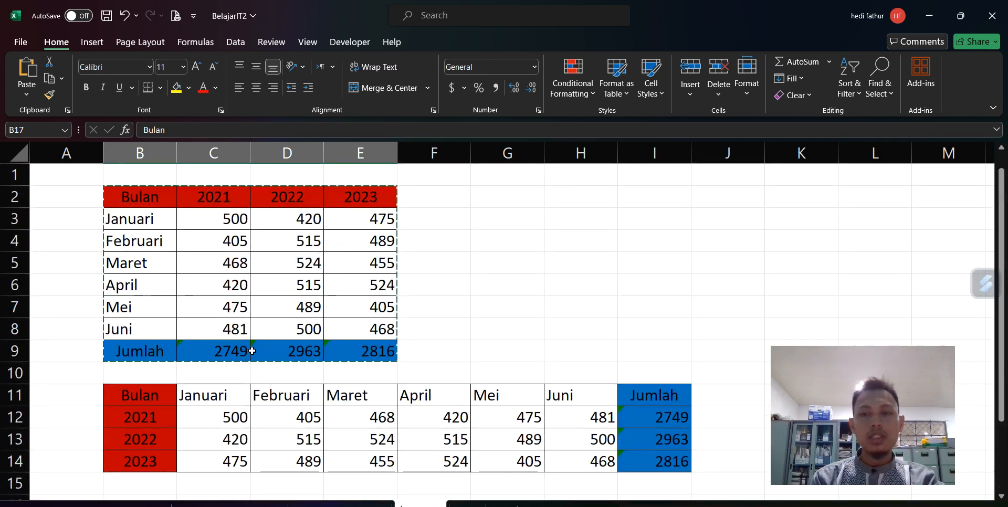
pyautogui.scroll(-2, 252, 351)
pyautogui.scroll(2, 253, 353)
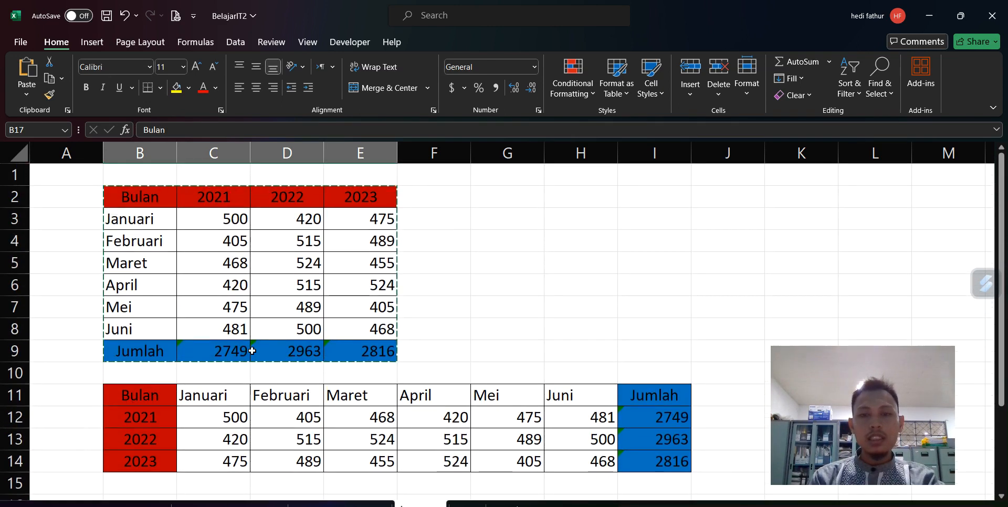
# Enter the formula =TRANSPOSE(B2:E9) in cell G2 to lay the original table out horizontally
pyautogui.click(496, 200)
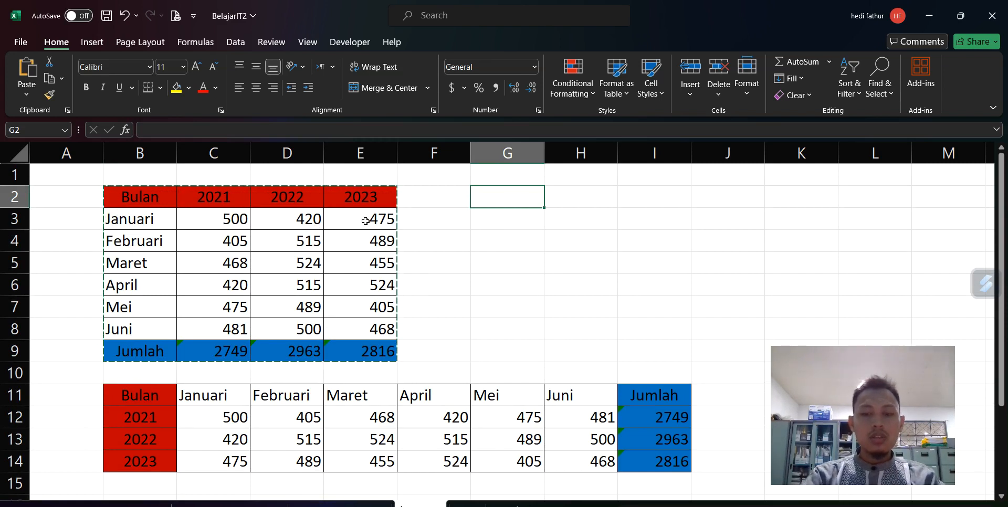
pyautogui.write('=')
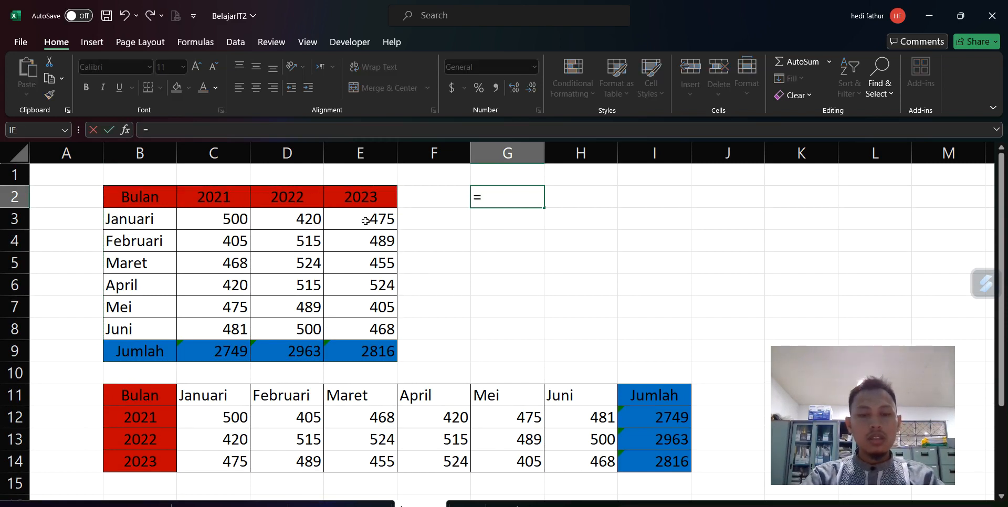
pyautogui.write('transpose')
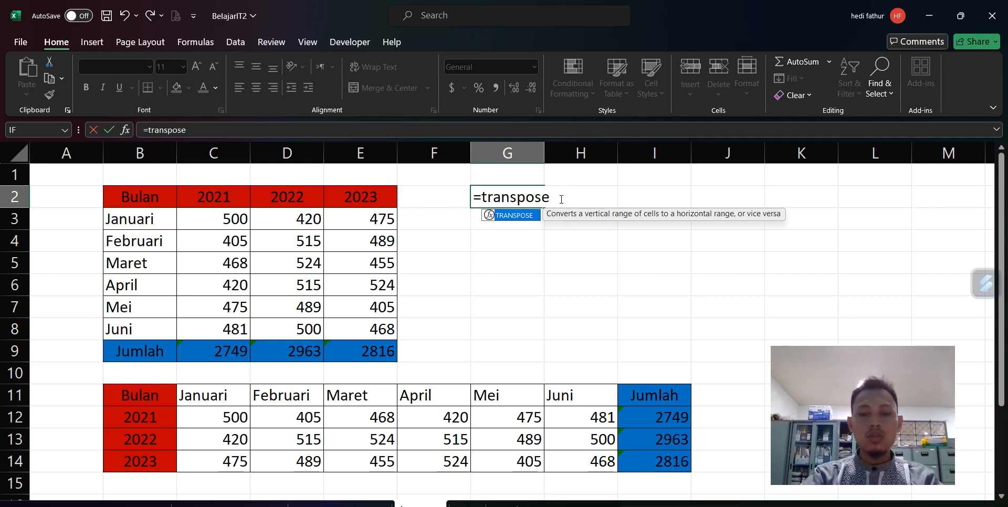
pyautogui.write('(')
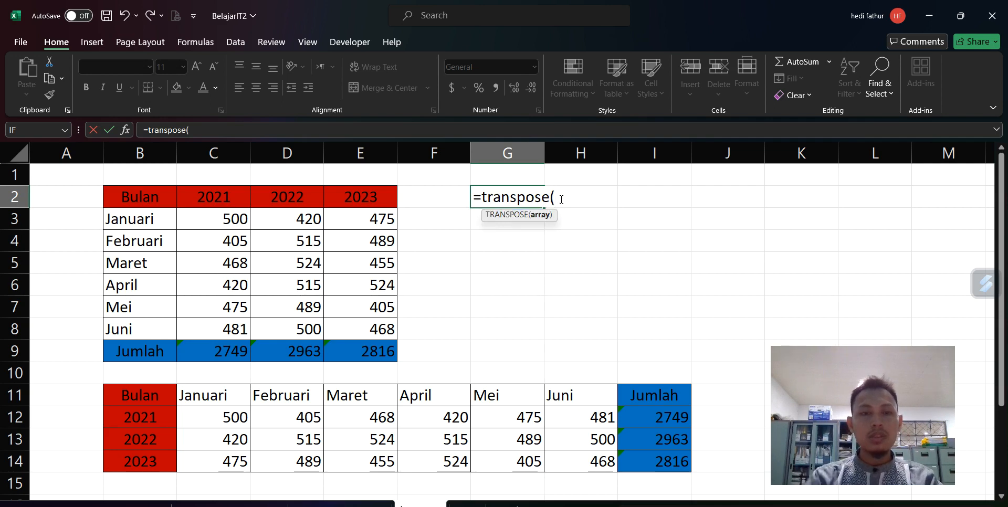
pyautogui.click(143, 198)
pyautogui.moveTo(143, 198); pyautogui.dragTo(344, 351)
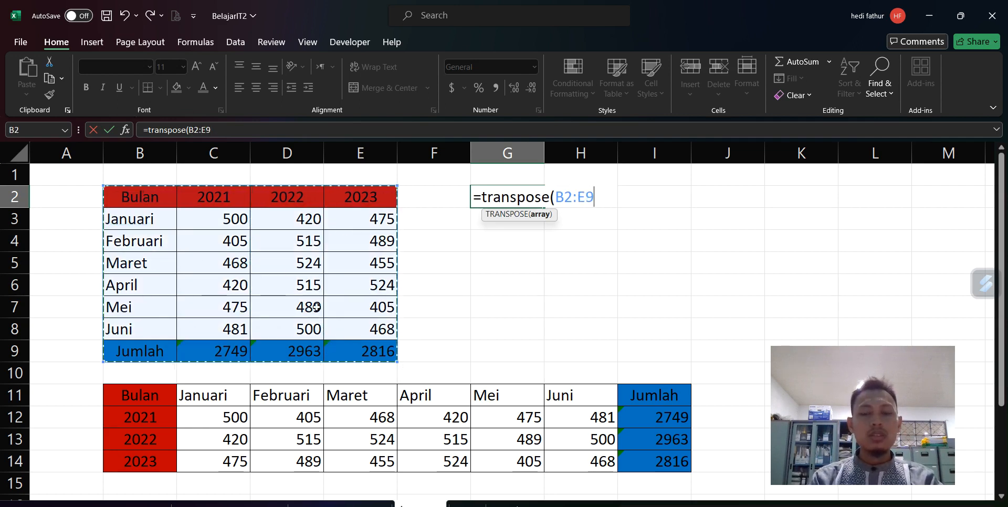
pyautogui.write(')')
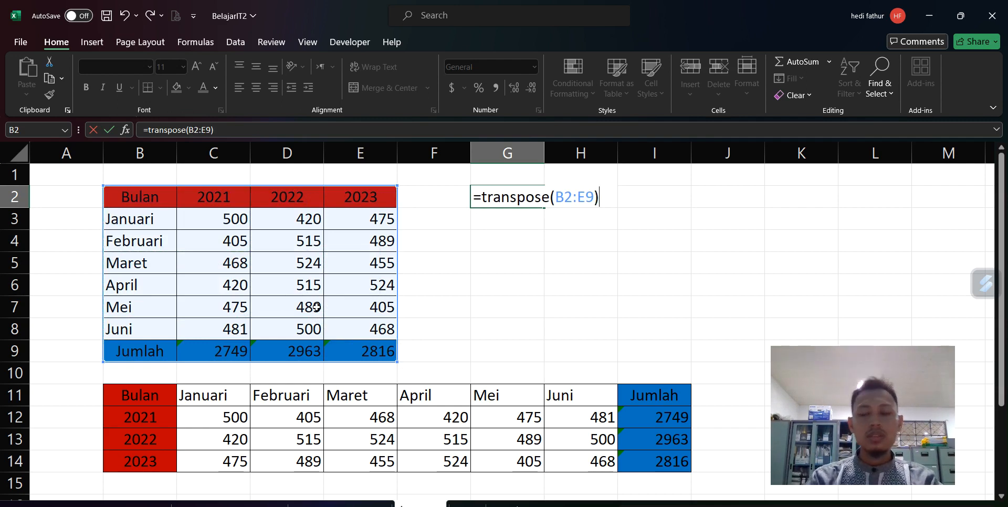
pyautogui.press('Return')
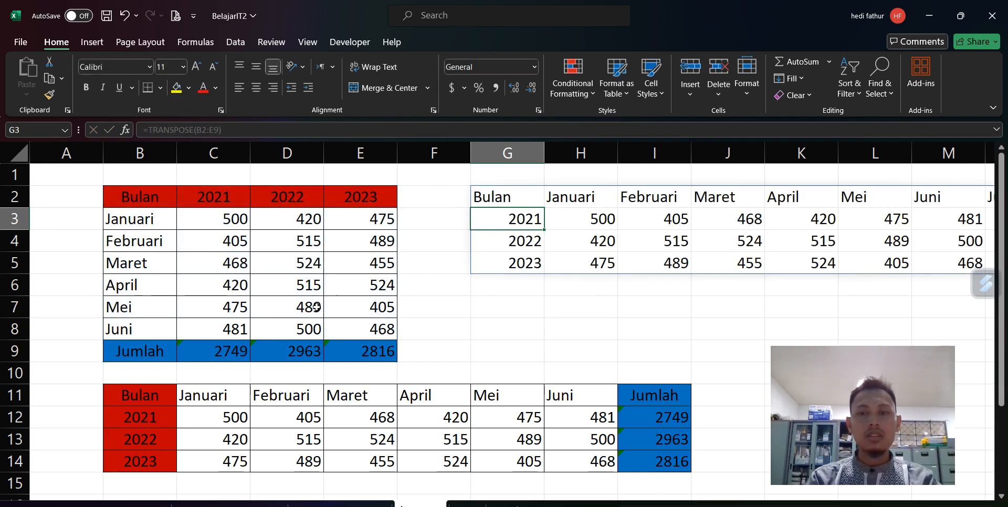
# Examine the TRANSPOSE formula's output in G2:N5 and compare its cell contents with the pasted table's cells F13 and G13
pyautogui.hscroll(2, 632, 331)
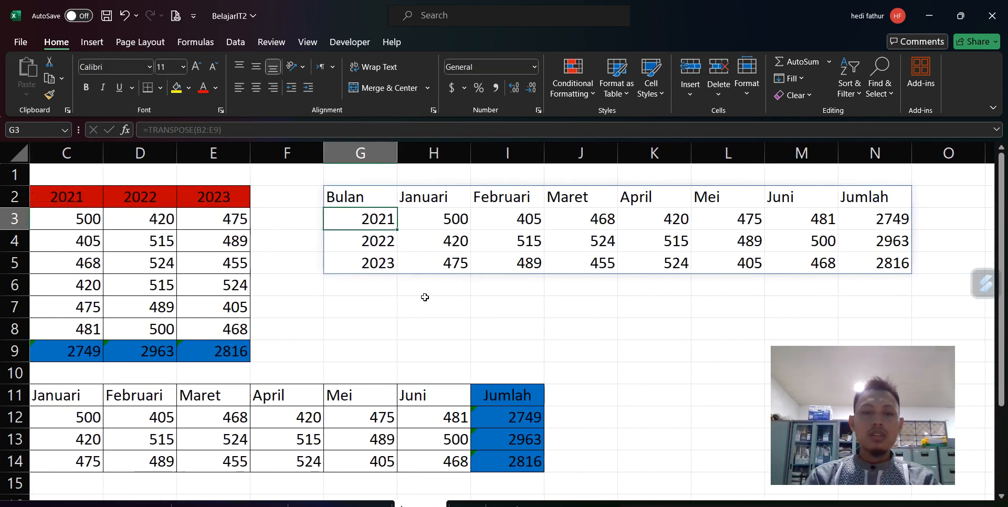
pyautogui.scroll(-2, 425, 298)
pyautogui.scroll(-1, 424, 297)
pyautogui.scroll(2, 337, 412)
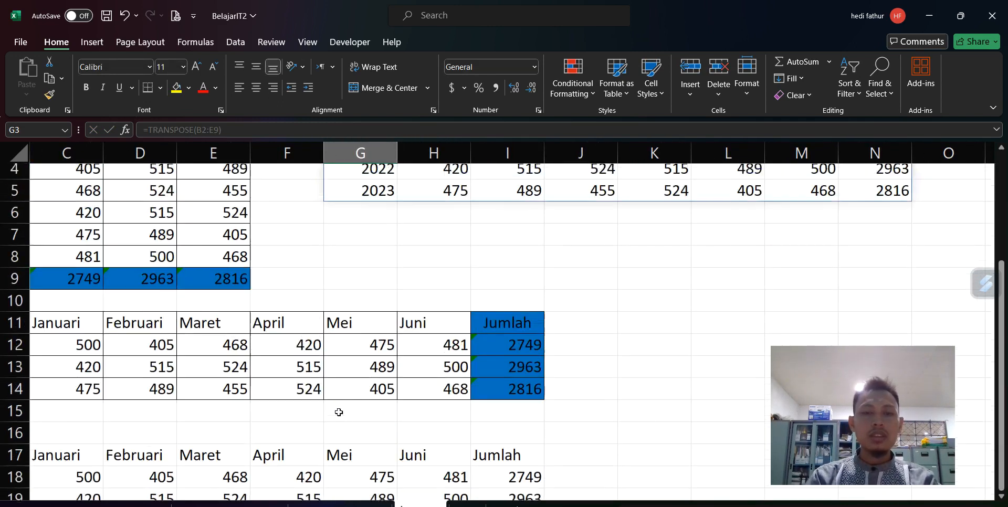
pyautogui.click(887, 243)
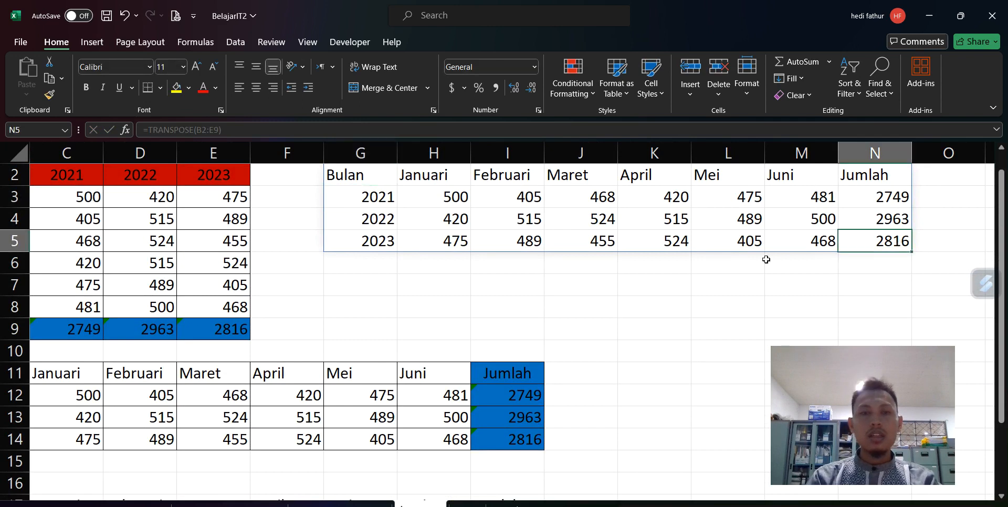
pyautogui.scroll(1, 487, 293)
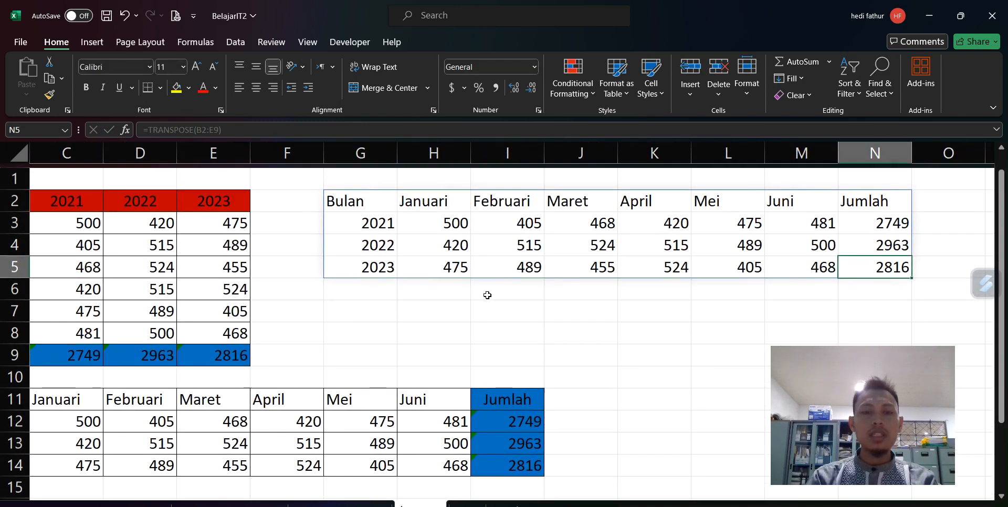
pyautogui.click(288, 441)
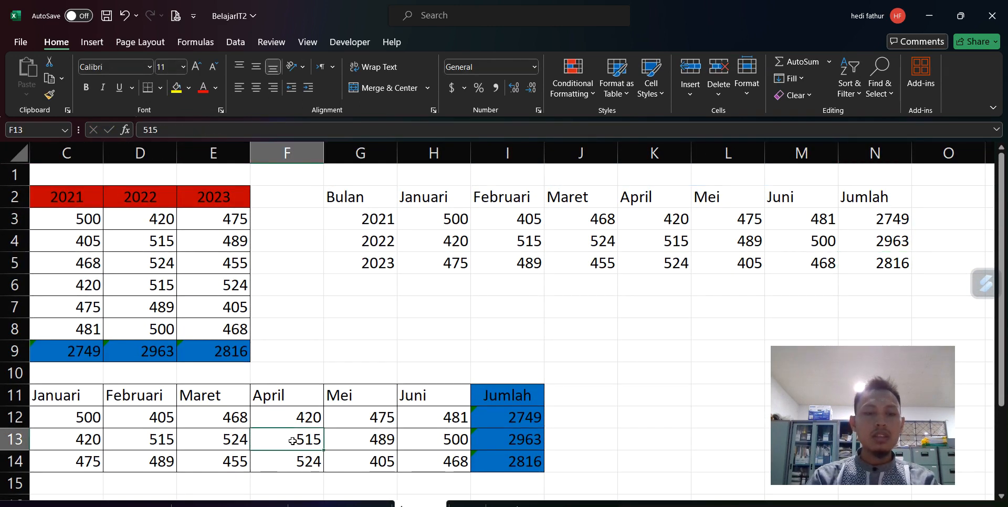
pyautogui.click(368, 441)
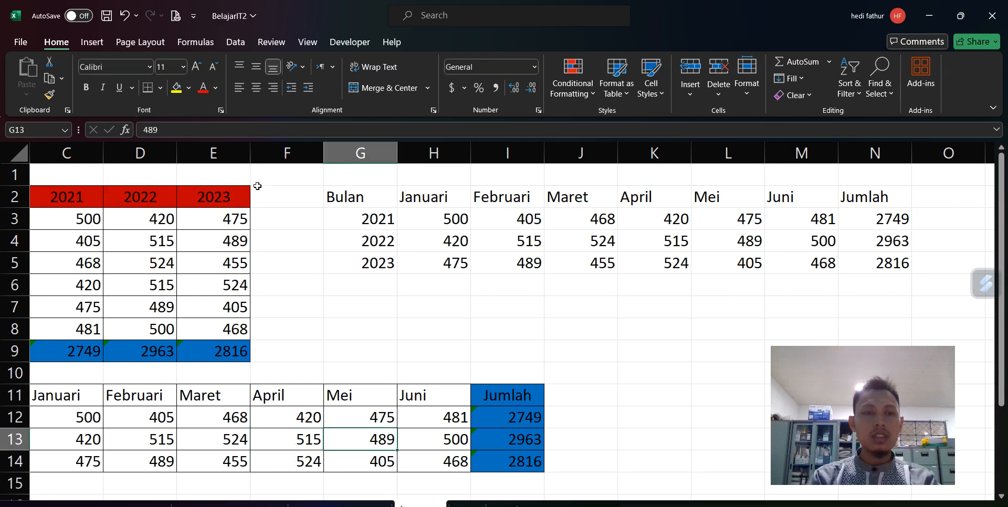
pyautogui.doubleClick(319, 435)
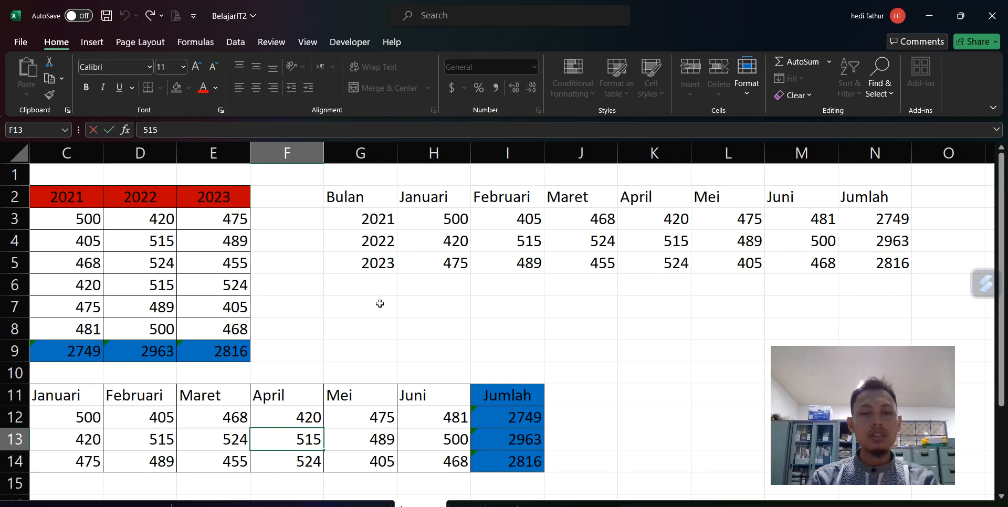
pyautogui.click(376, 251)
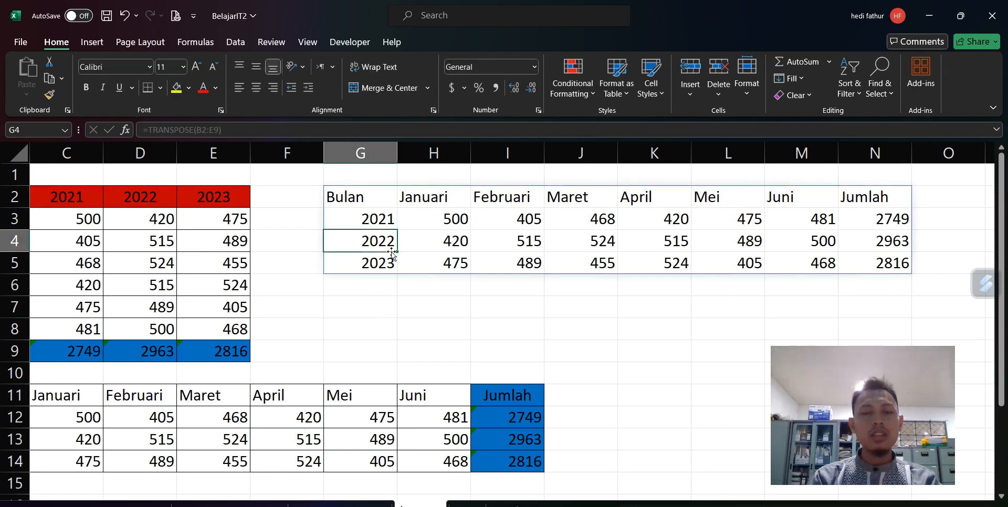
# Try overwriting the 2022 Januari value in spilled cell H4 with 70, and check the effect on the formula cell G2
pyautogui.click(362, 198)
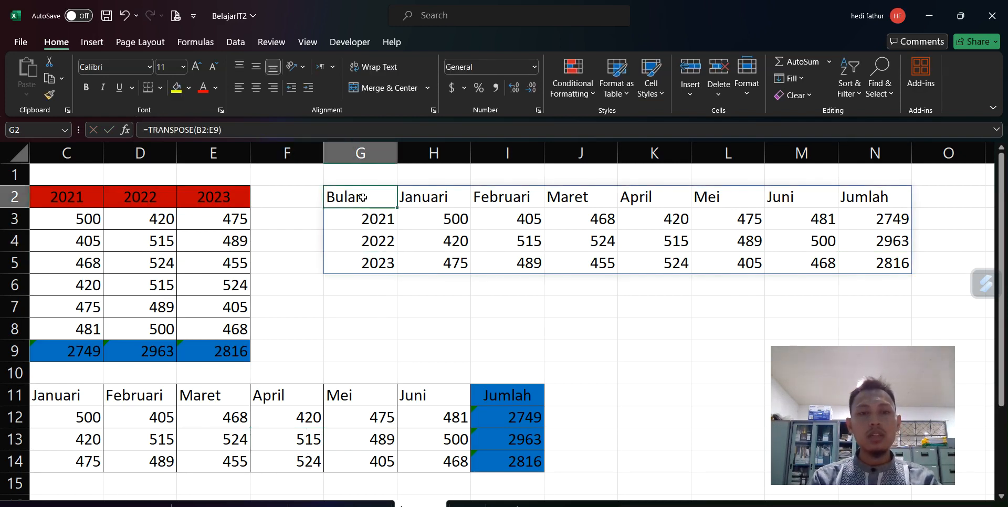
pyautogui.click(455, 204)
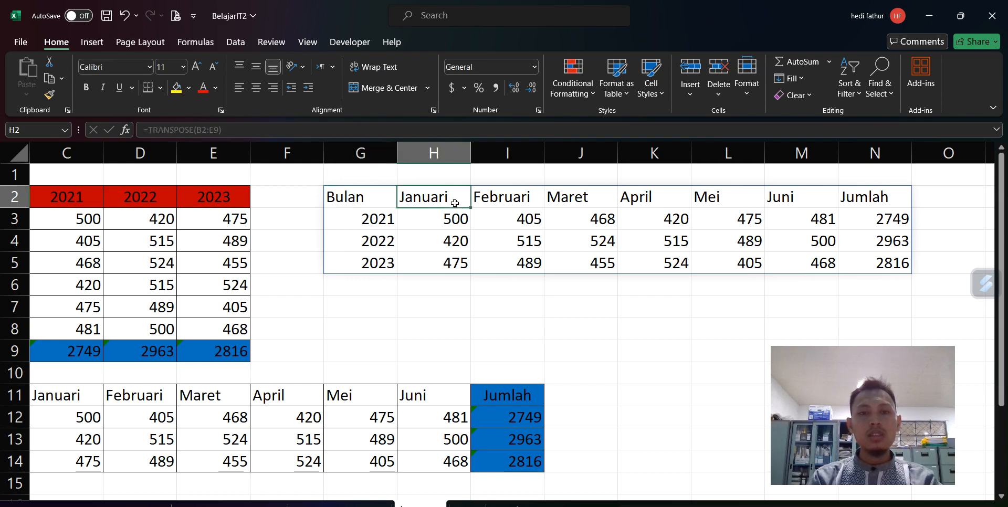
pyautogui.moveTo(453, 218); pyautogui.dragTo(630, 218)
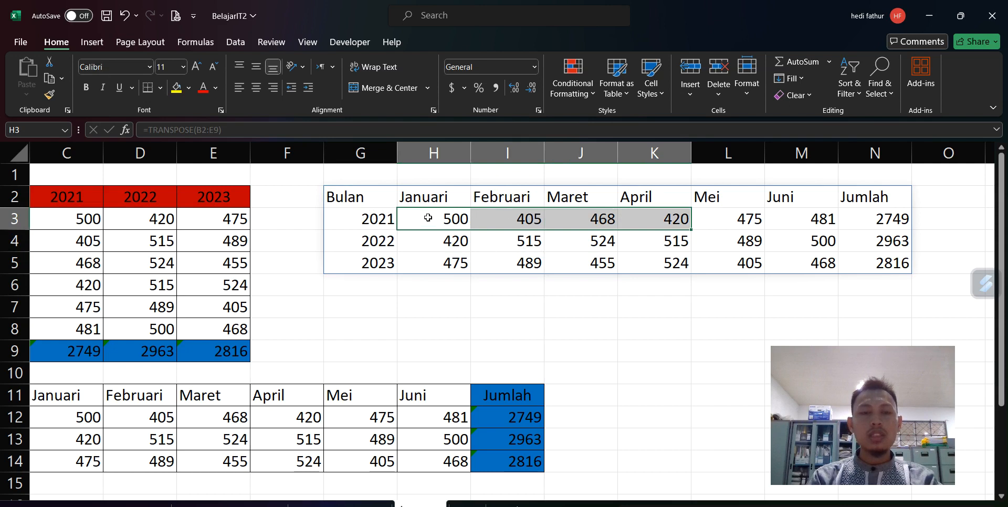
pyautogui.click(451, 242)
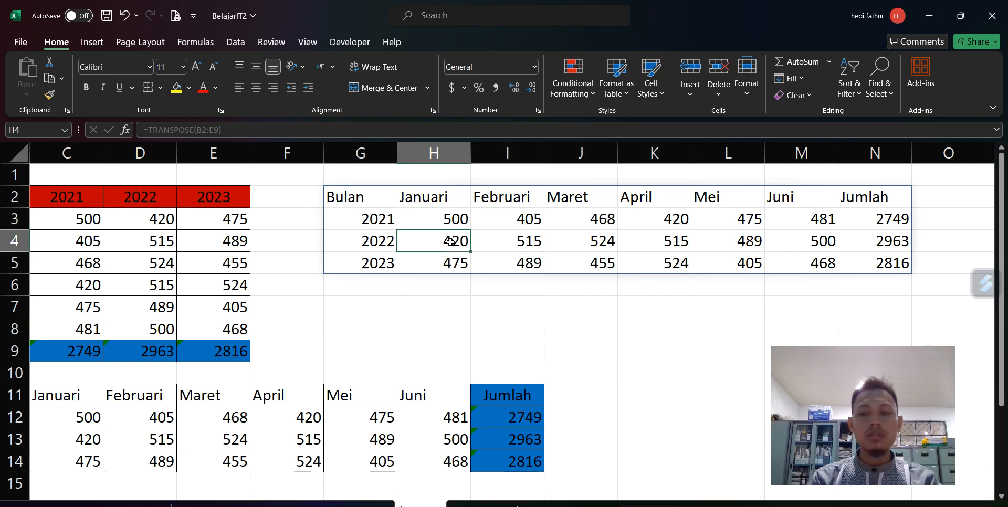
pyautogui.write('70')
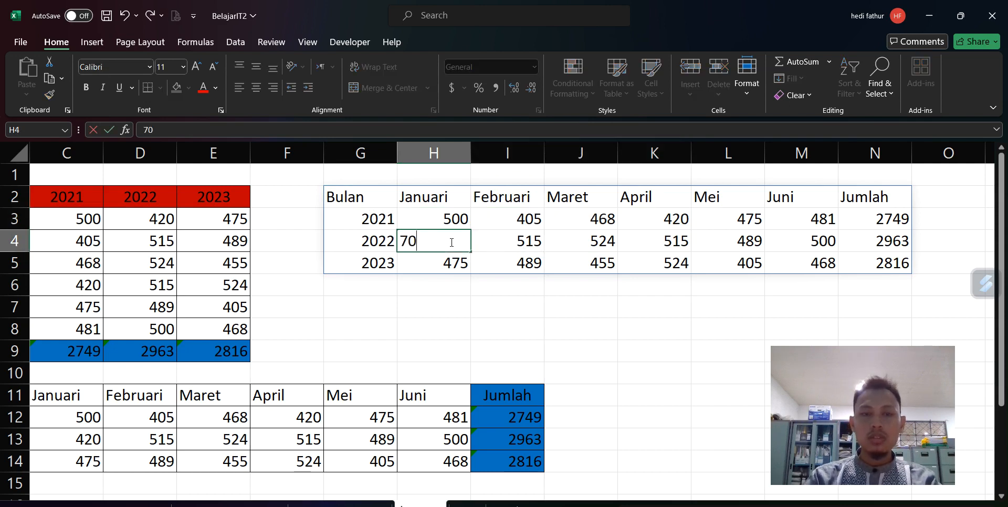
pyautogui.press('Return')
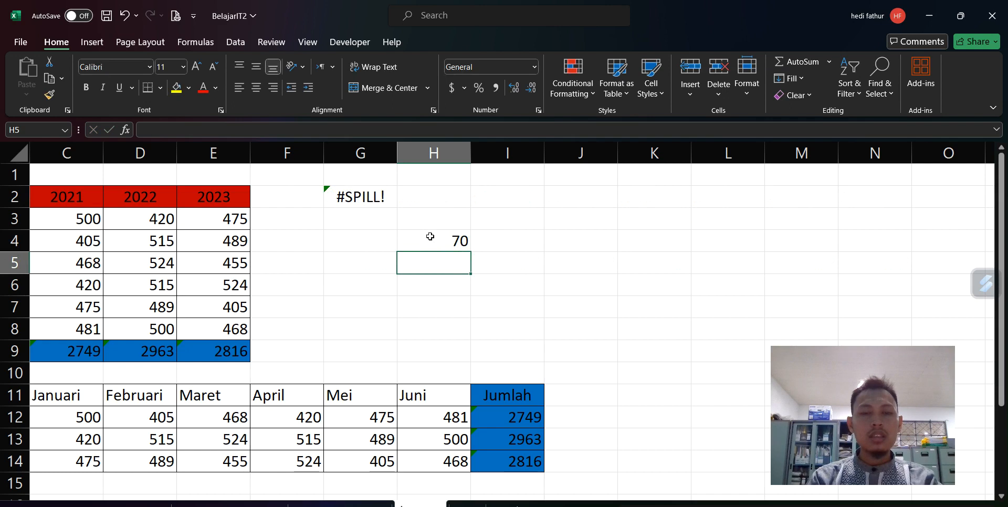
pyautogui.click(378, 200)
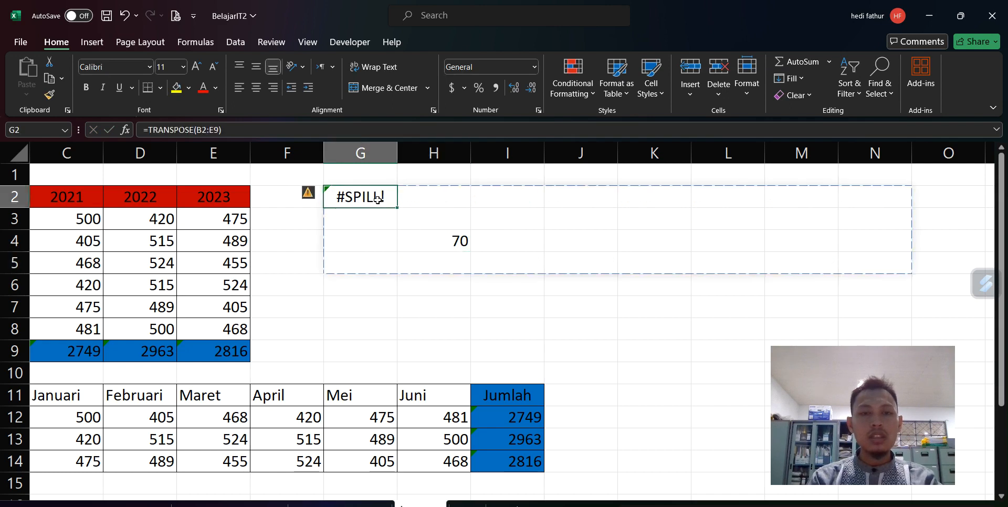
# Clear the entry in H4 and check the TRANSPOSE formula in G2
pyautogui.click(457, 243)
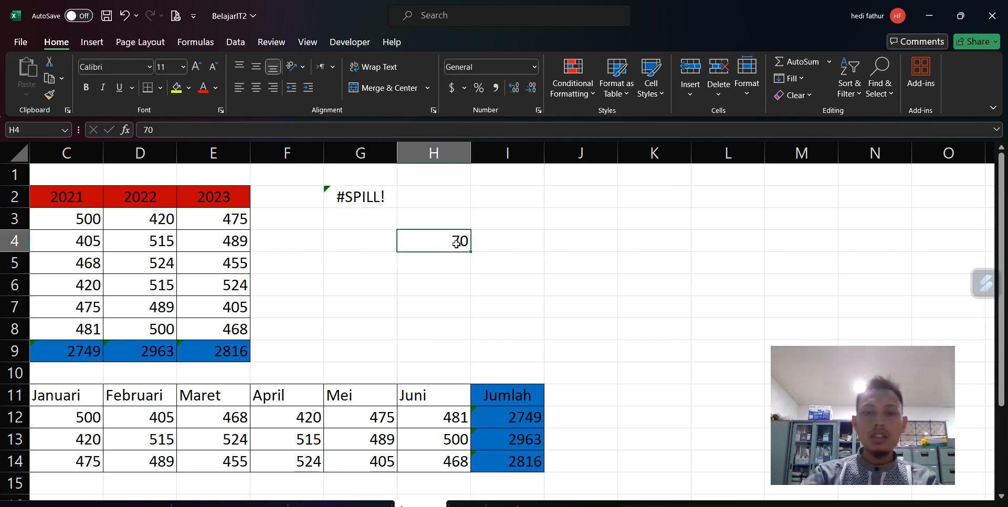
pyautogui.press('Delete')
pyautogui.click(368, 197)
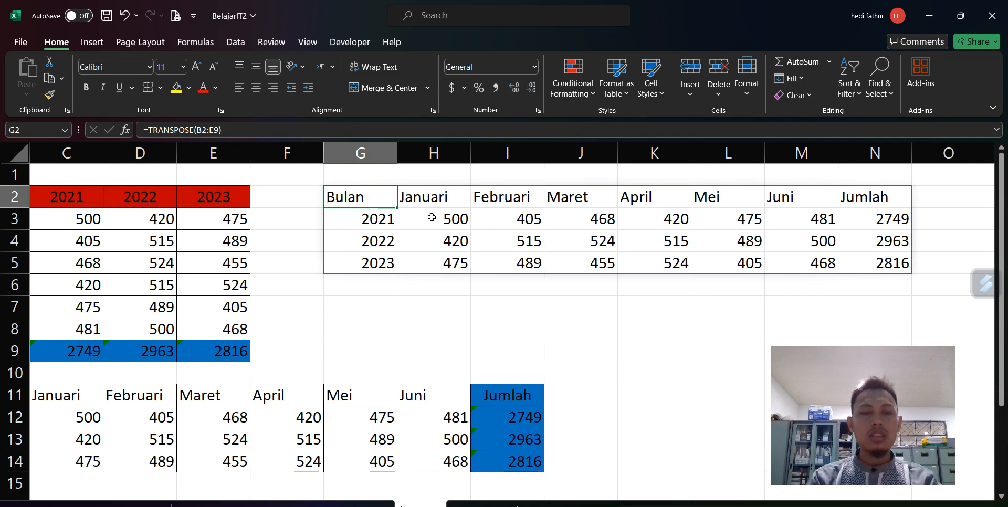
# Examine the spilled cells of the TRANSPOSE table, including whether J3's formula can be edited, and compare them with the formula cell G2
pyautogui.click(443, 198)
pyautogui.moveTo(443, 198); pyautogui.dragTo(521, 240)
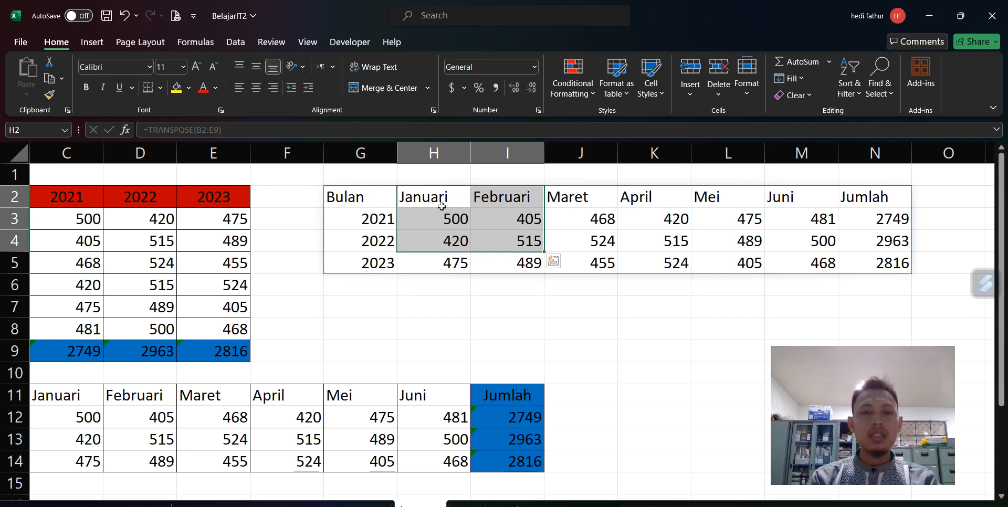
pyautogui.click(591, 223)
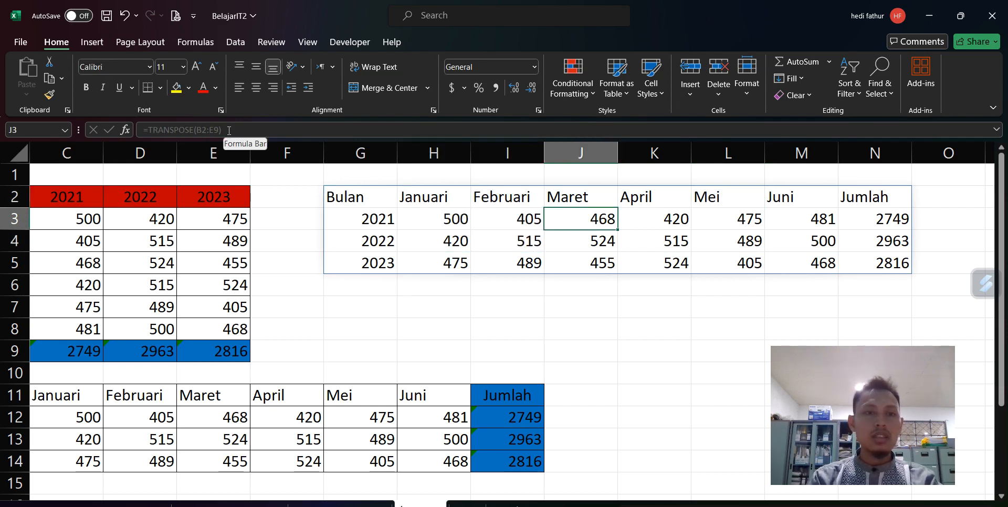
pyautogui.click(246, 131)
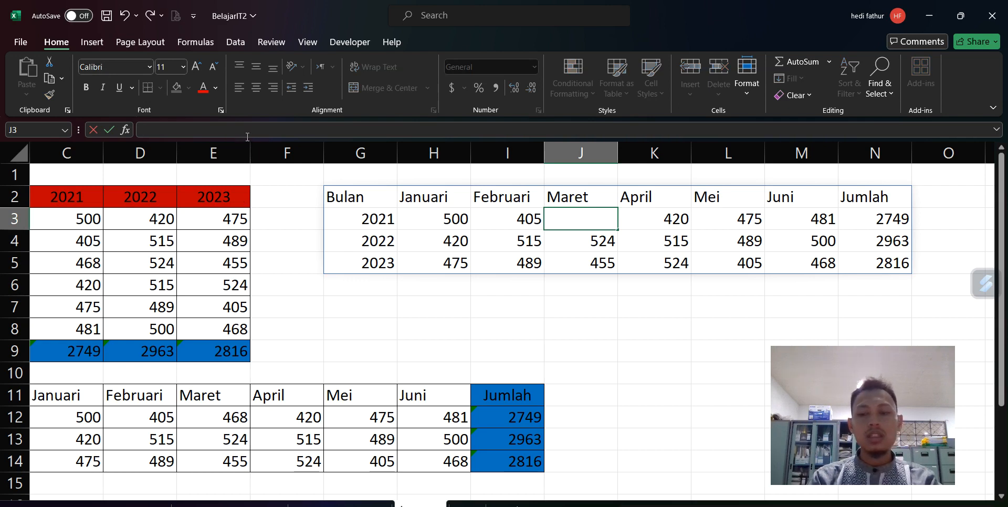
pyautogui.press('Return')
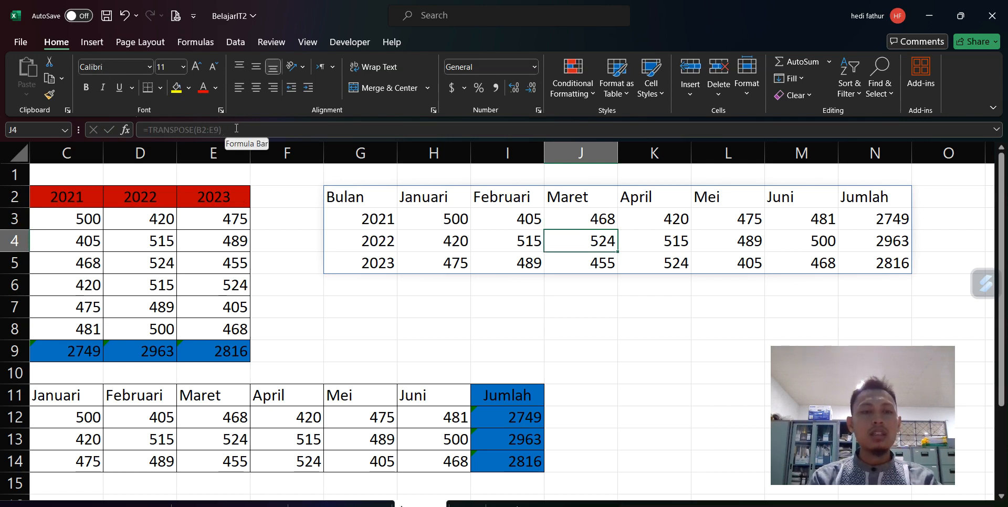
pyautogui.click(390, 197)
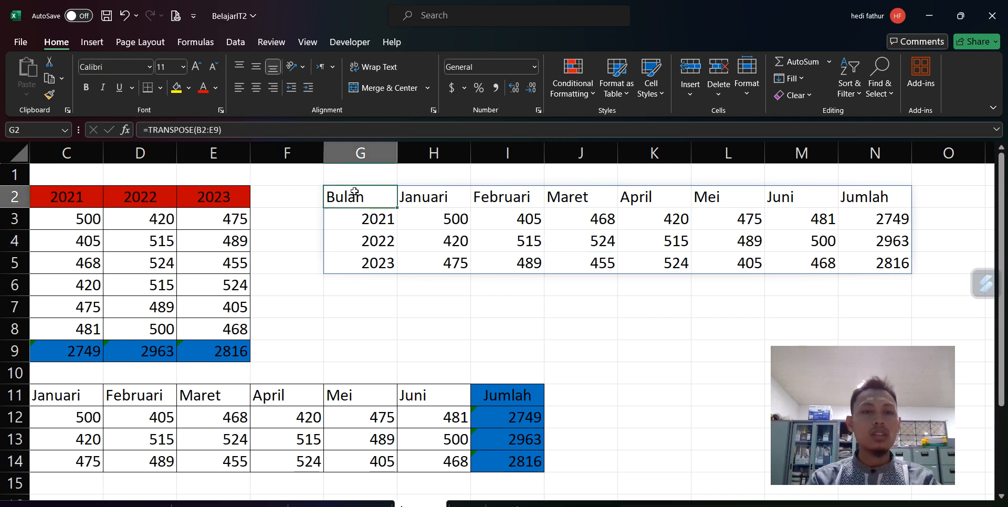
pyautogui.click(377, 226)
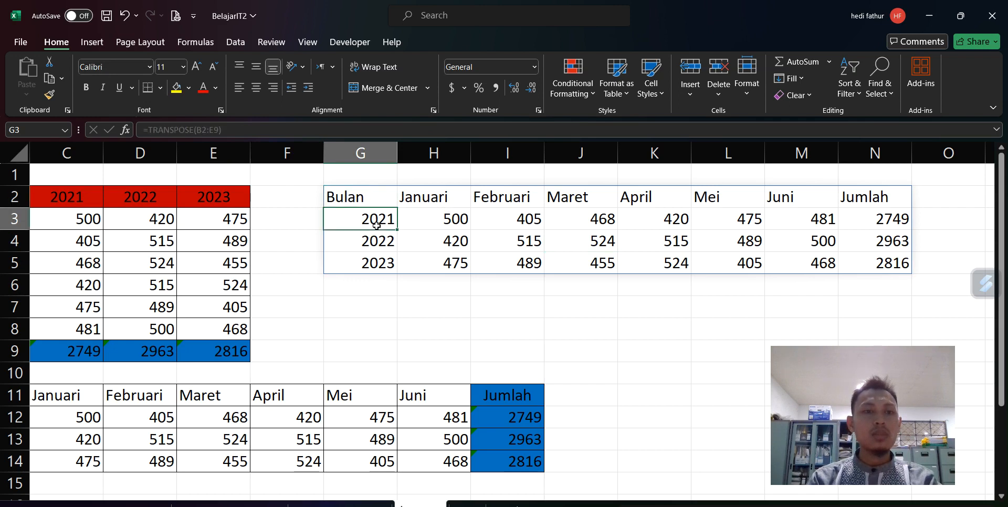
pyautogui.click(512, 234)
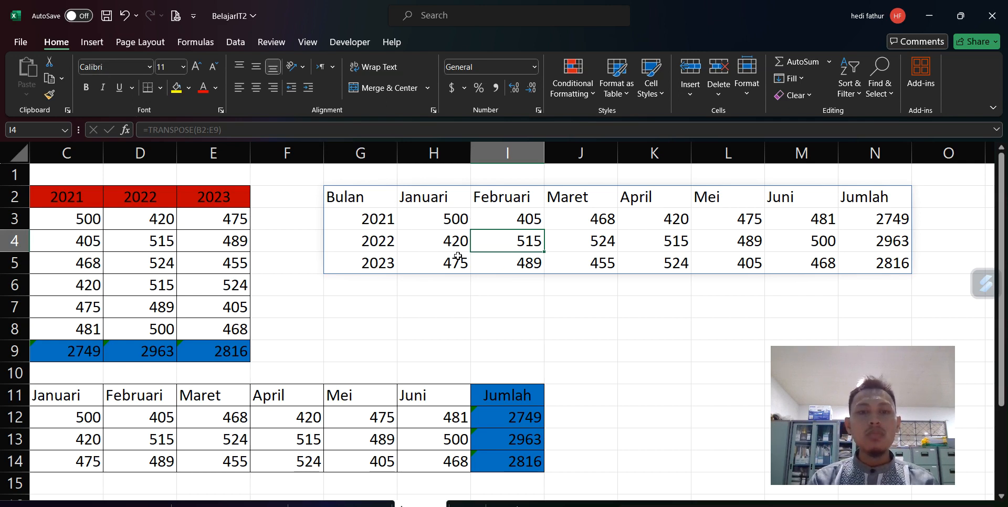
pyautogui.click(674, 265)
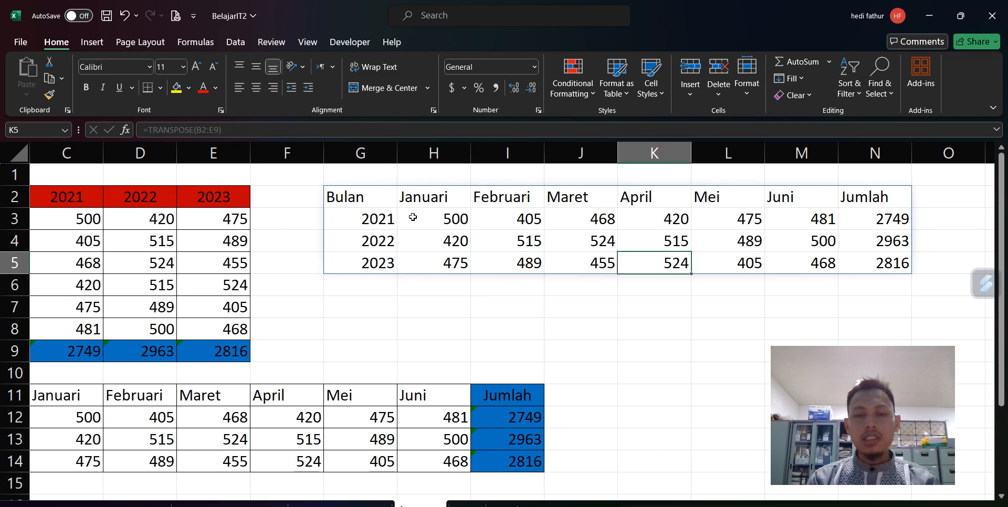
# Copy the whole TRANSPOSE output table, G2:N5
pyautogui.click(349, 197)
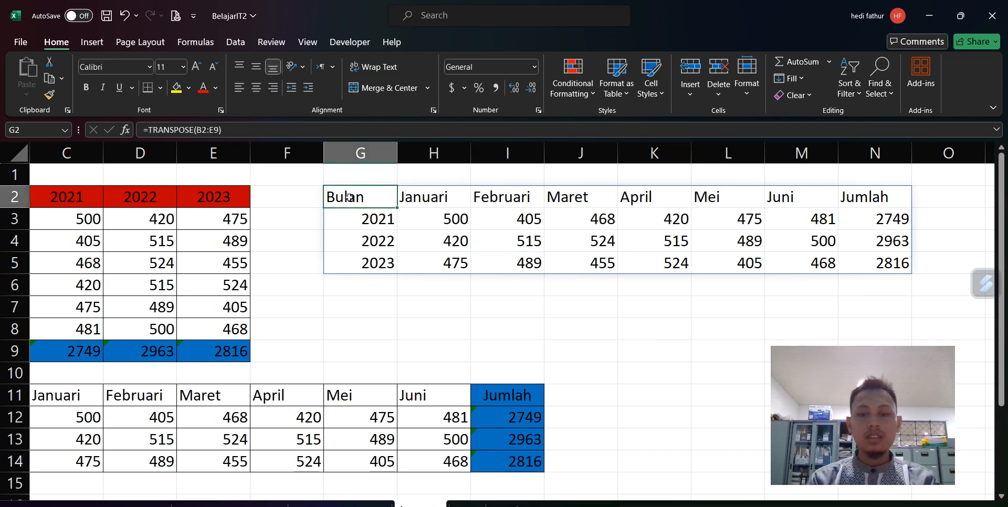
pyautogui.press('Right')
pyautogui.press('Right')
pyautogui.press('Right')
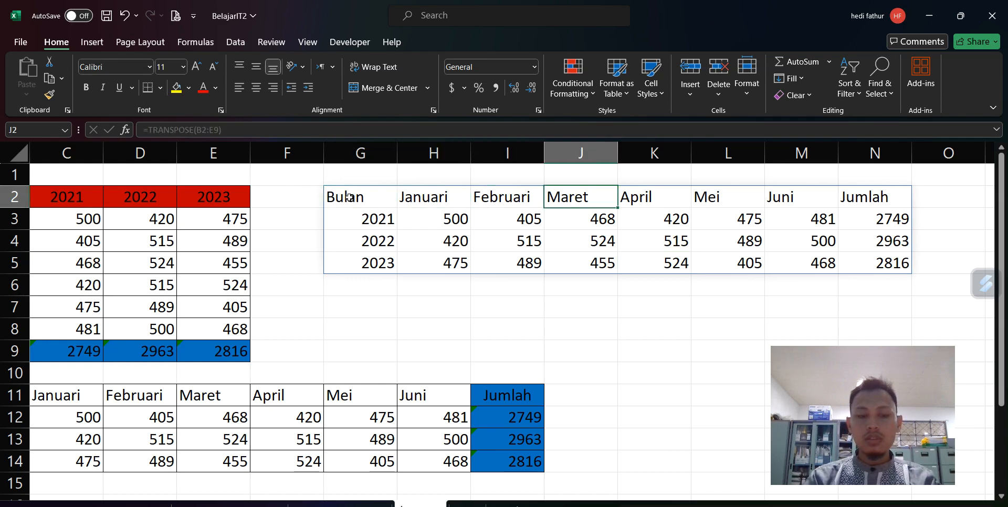
pyautogui.press('Left')
pyautogui.press('Left')
pyautogui.press('Left')
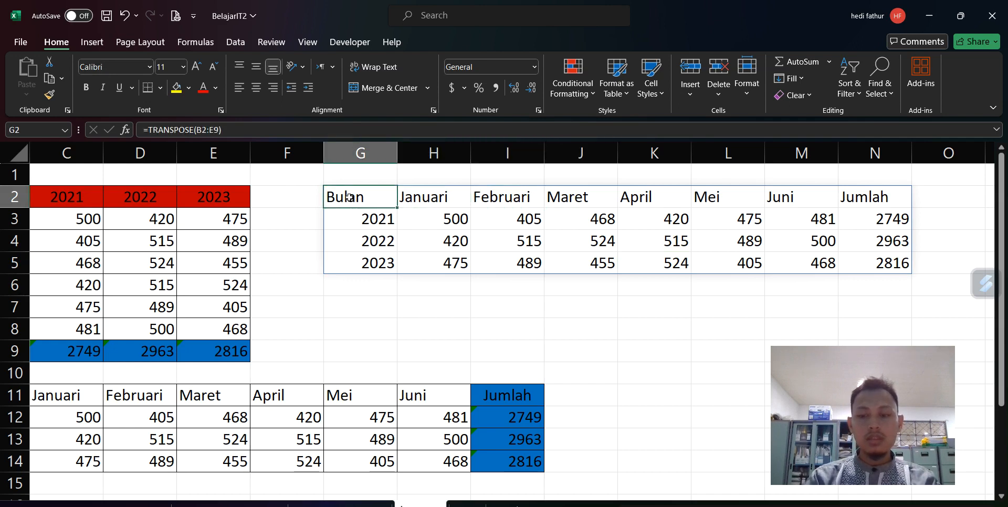
pyautogui.hotkey('shift', 'Down')
pyautogui.hotkey('shift', 'Down')
pyautogui.hotkey('shift', 'Down')
pyautogui.hotkey('shift', 'Right')
pyautogui.hotkey('shift', 'Right')
pyautogui.hotkey('shift', 'Right')
pyautogui.hotkey('shift', 'Right')
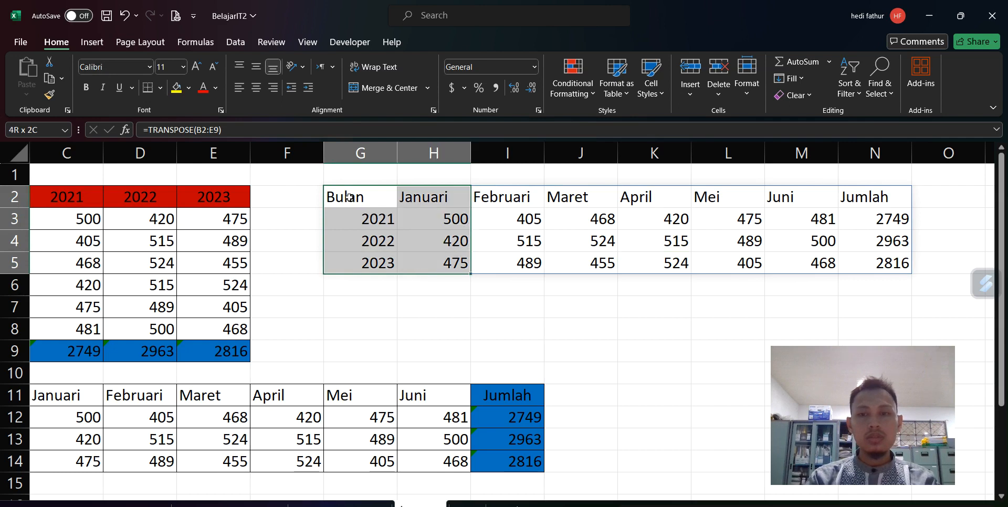
pyautogui.hotkey('shift', 'Right')
pyautogui.hotkey('shift', 'Right')
pyautogui.hotkey('shift', 'Right')
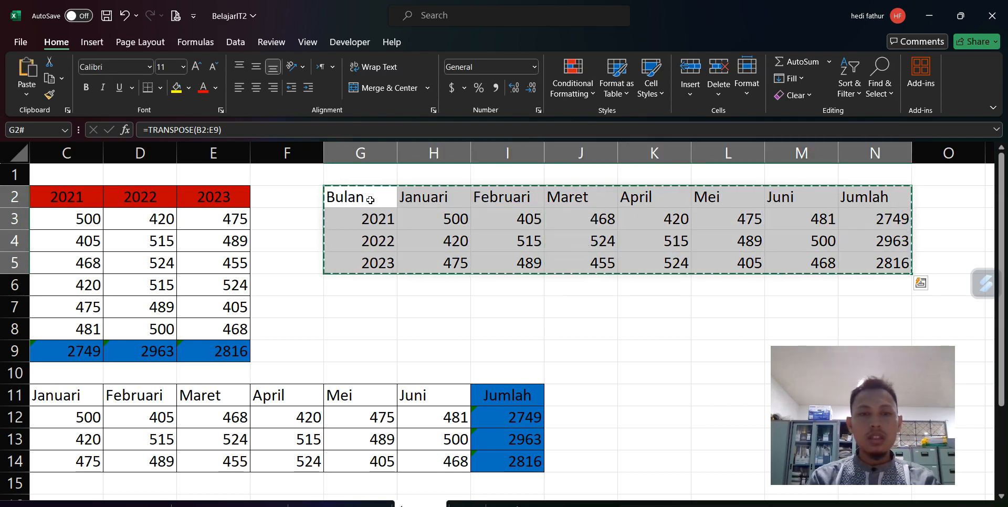
# Paste the copied table back over itself starting at G2 as values only
pyautogui.click(370, 198)
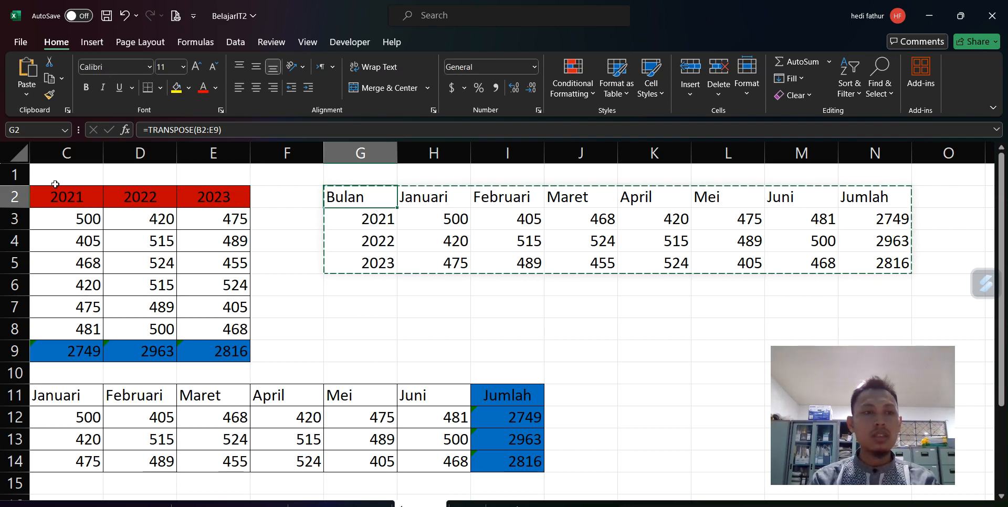
pyautogui.click(31, 100)
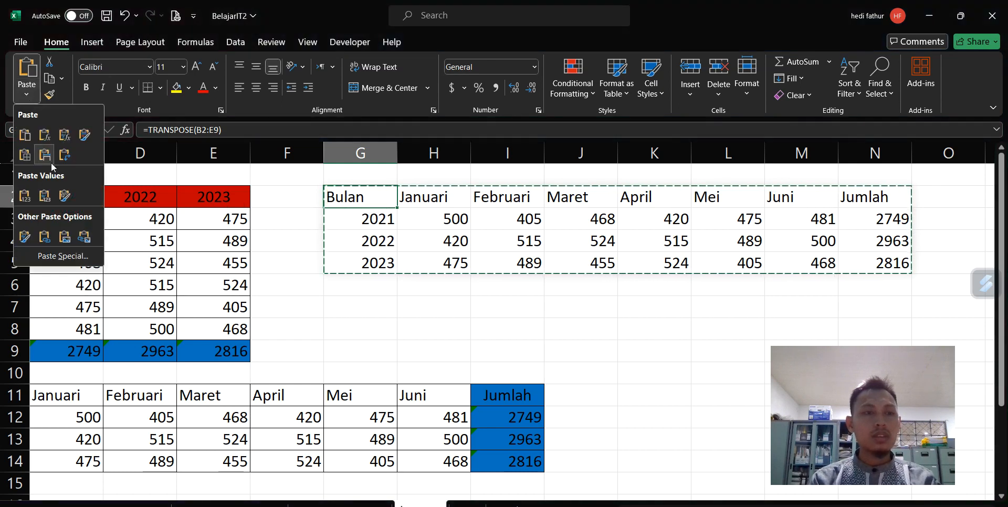
pyautogui.click(24, 196)
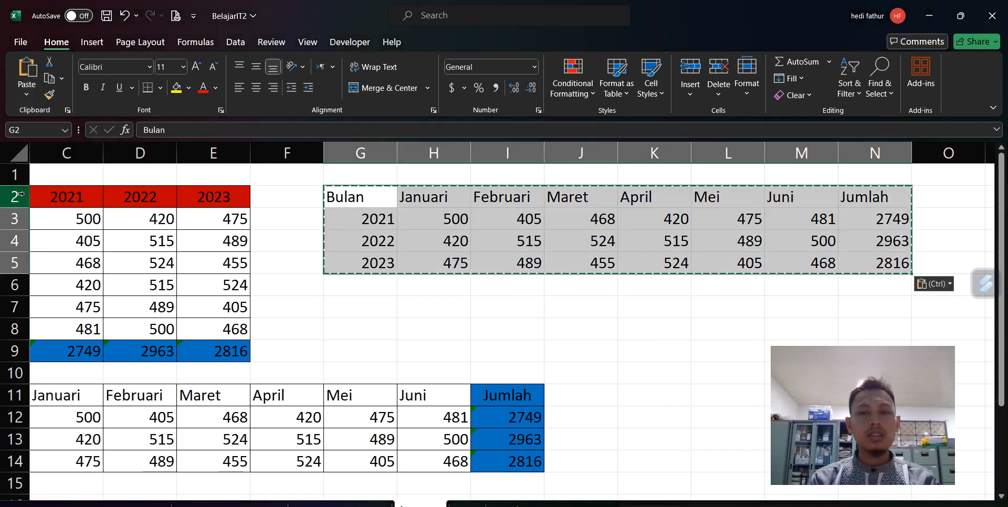
# Set the 2022 Januari value in H4 to 520 and check the contents of the other cells in the pasted table
pyautogui.click(391, 230)
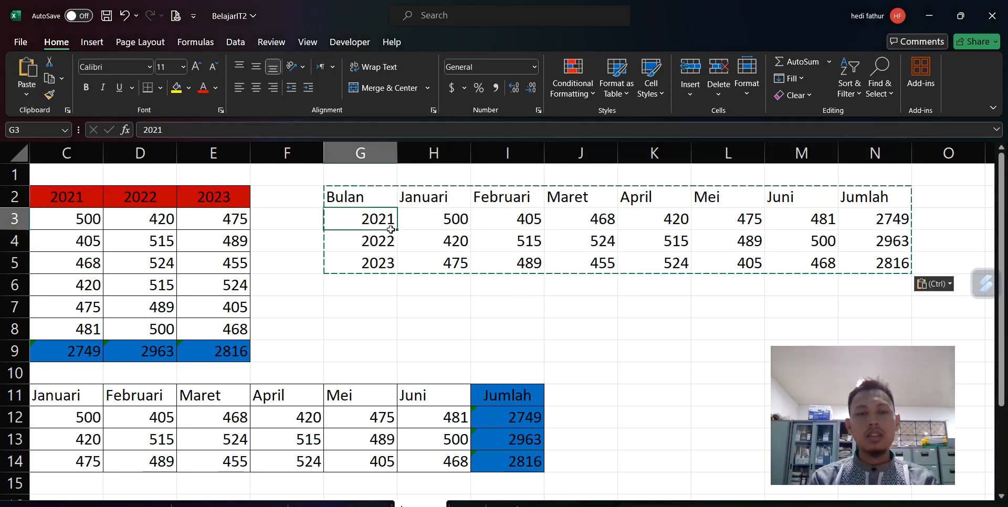
pyautogui.click(456, 229)
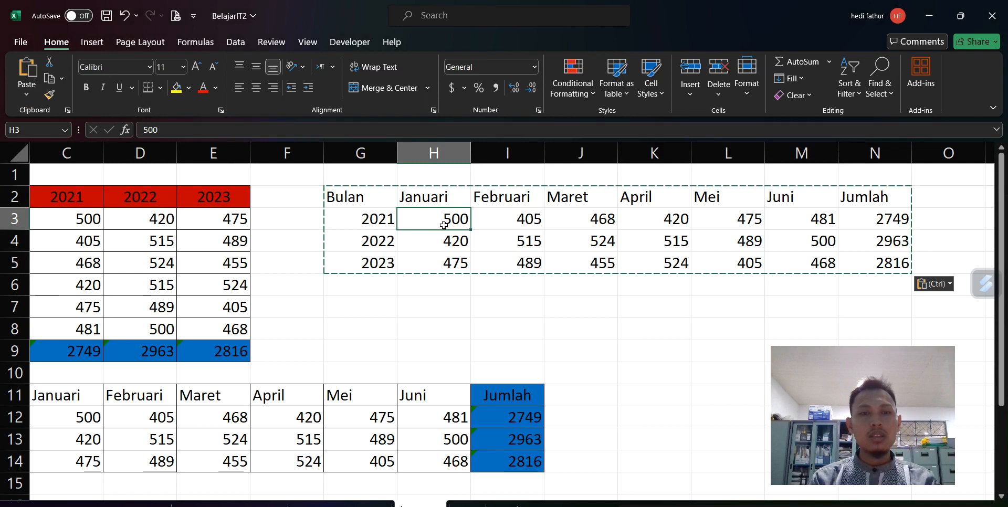
pyautogui.click(469, 243)
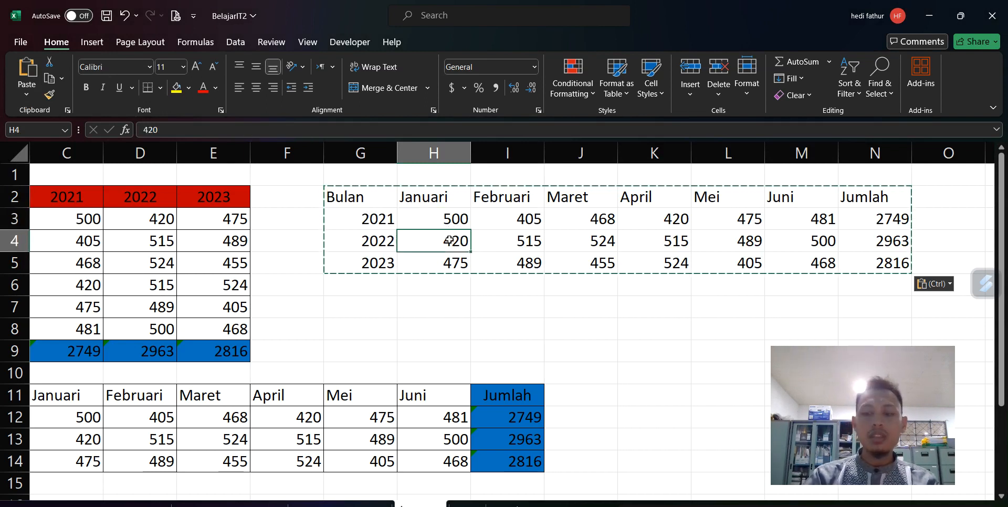
pyautogui.write('520')
pyautogui.press('Return')
pyautogui.click(540, 240)
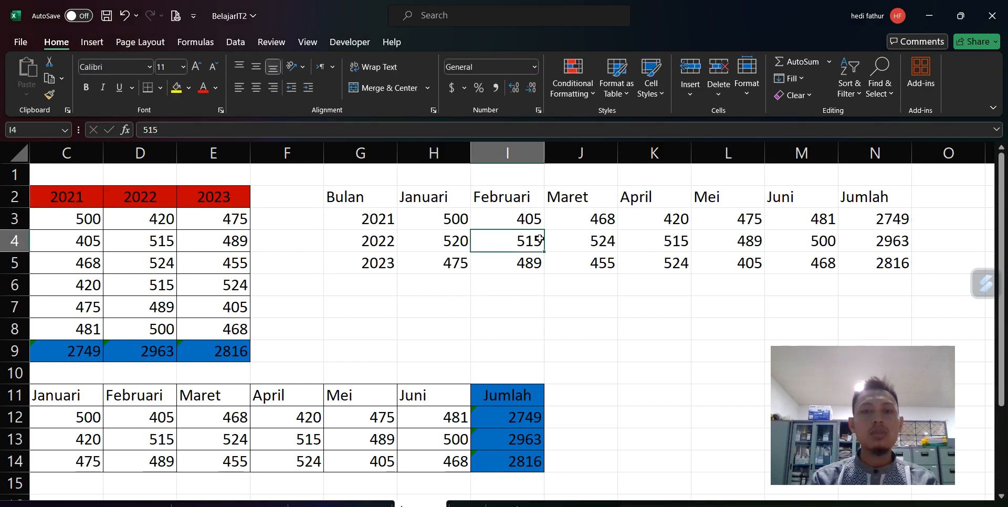
pyautogui.click(600, 243)
pyautogui.click(694, 245)
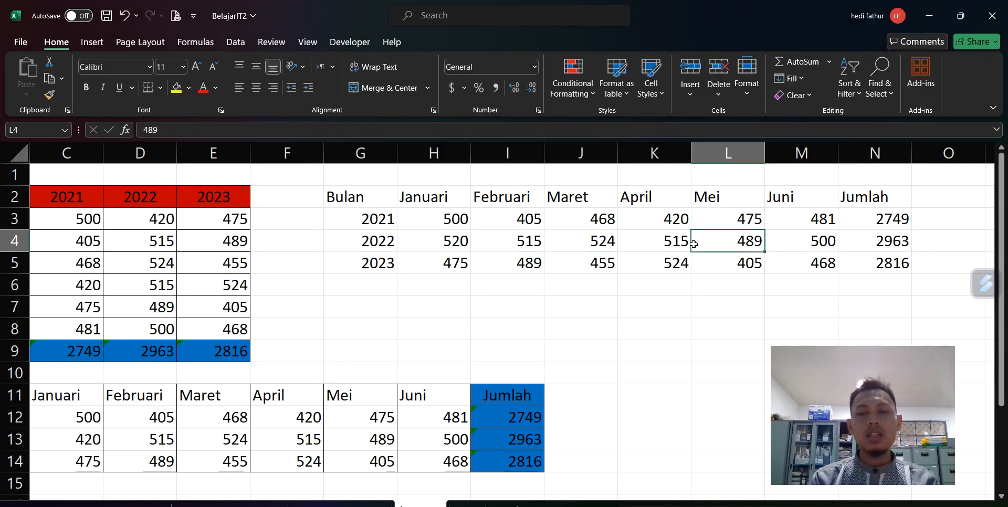
pyautogui.moveTo(671, 269); pyautogui.dragTo(587, 237)
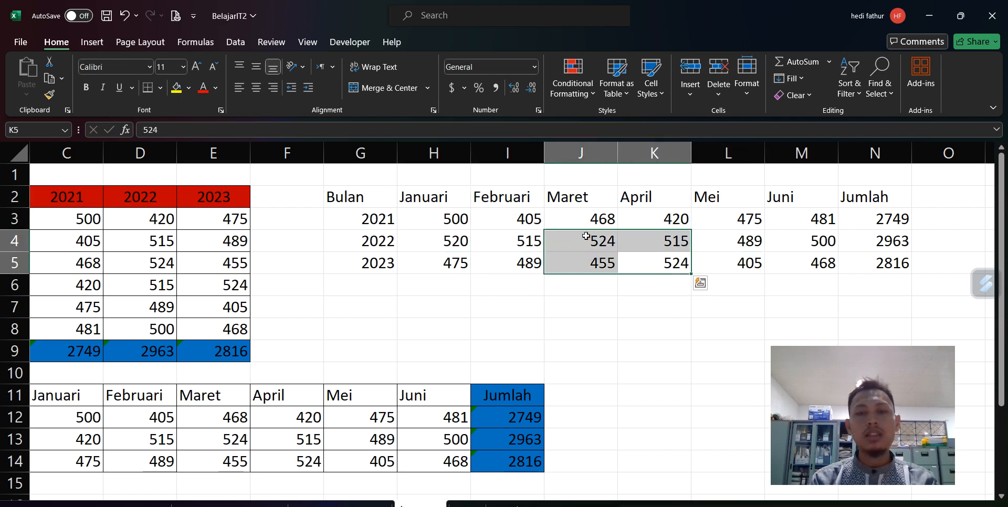
pyautogui.click(463, 241)
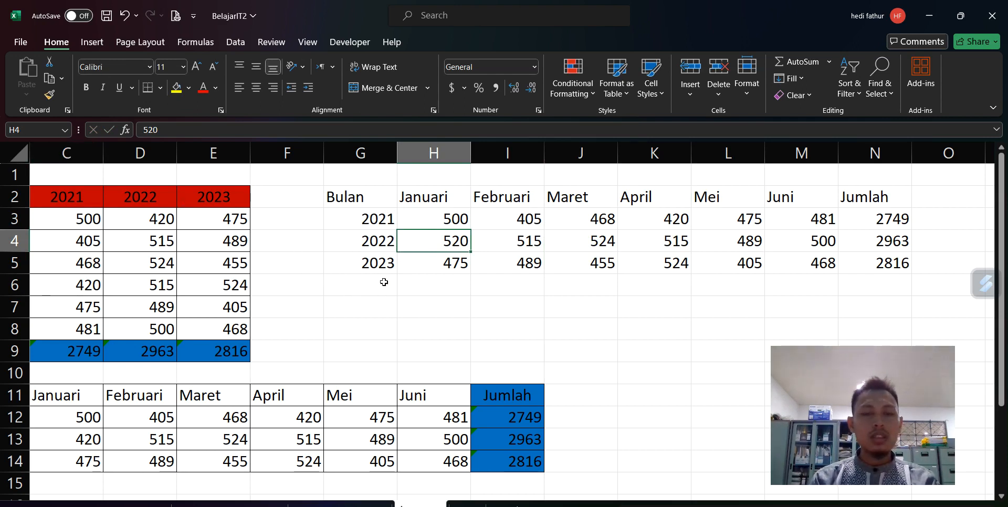
# Copy the original table B2:E9 and try to paste it transposed over the same range
pyautogui.hscroll(-1, 250, 273)
pyautogui.moveTo(74, 206); pyautogui.dragTo(292, 349)
pyautogui.hotkey('ctrl', 'c')
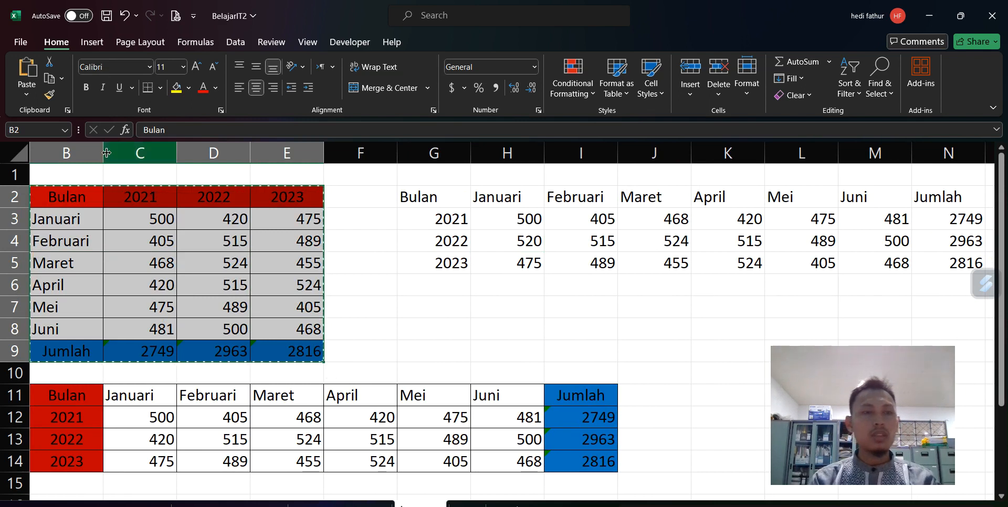
pyautogui.click(28, 96)
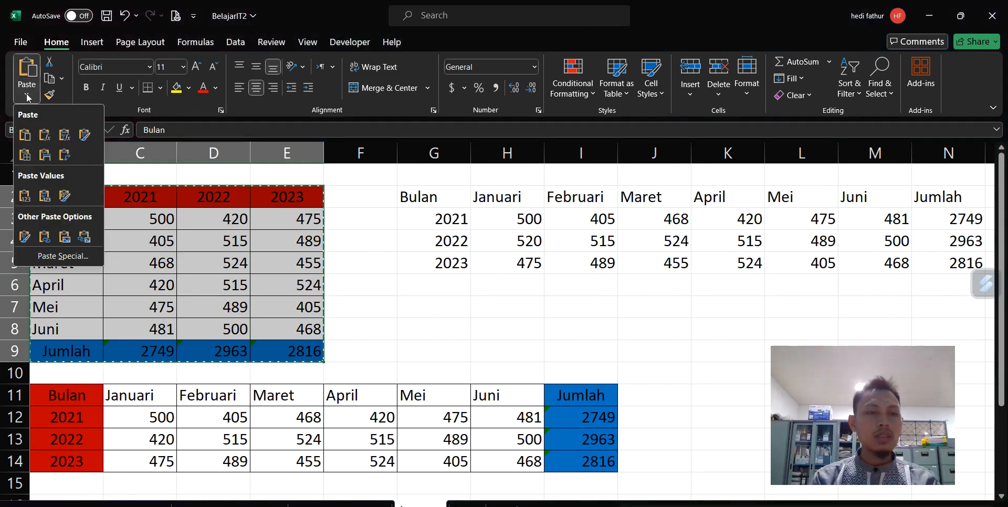
pyautogui.click(65, 154)
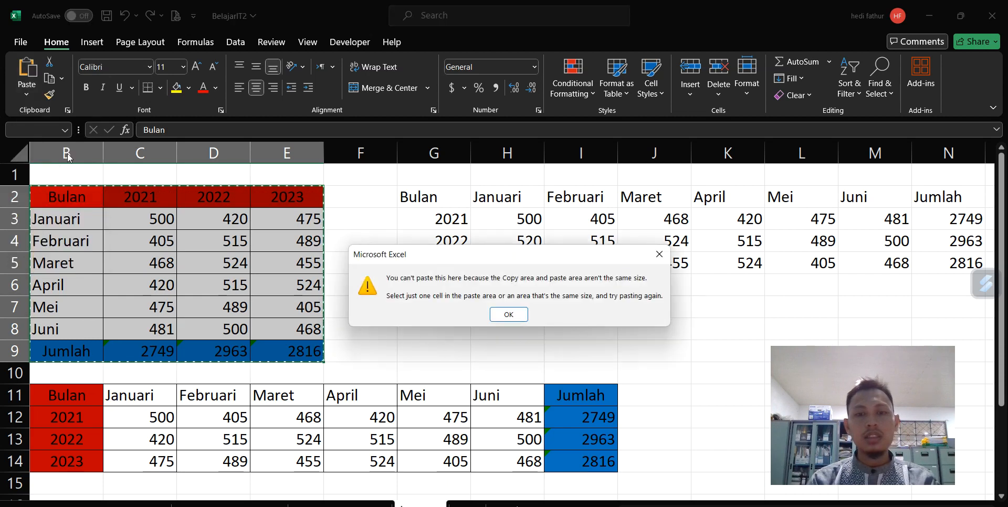
# Paste the copied table transposed with its starting cell at G7, and check the formula behind the pasted 2022 total
pyautogui.click(507, 315)
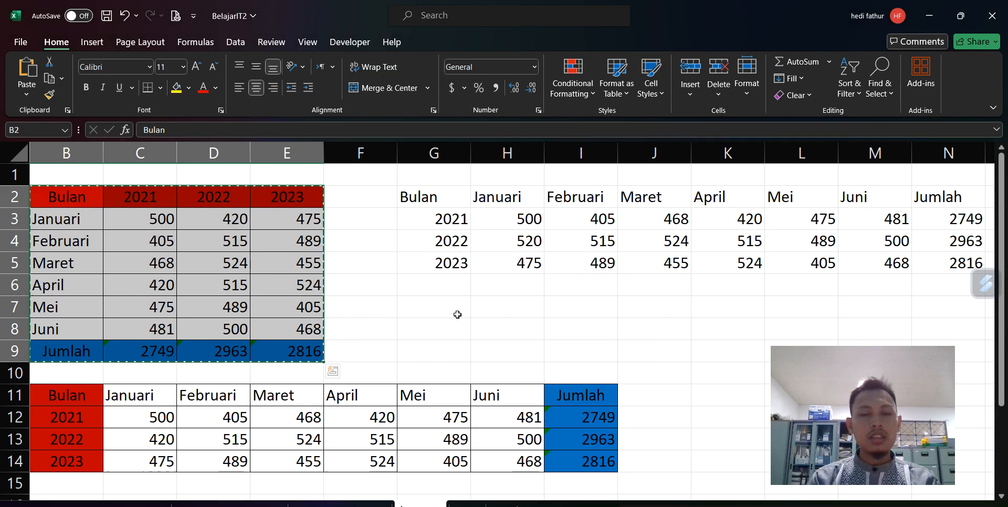
pyautogui.click(451, 303)
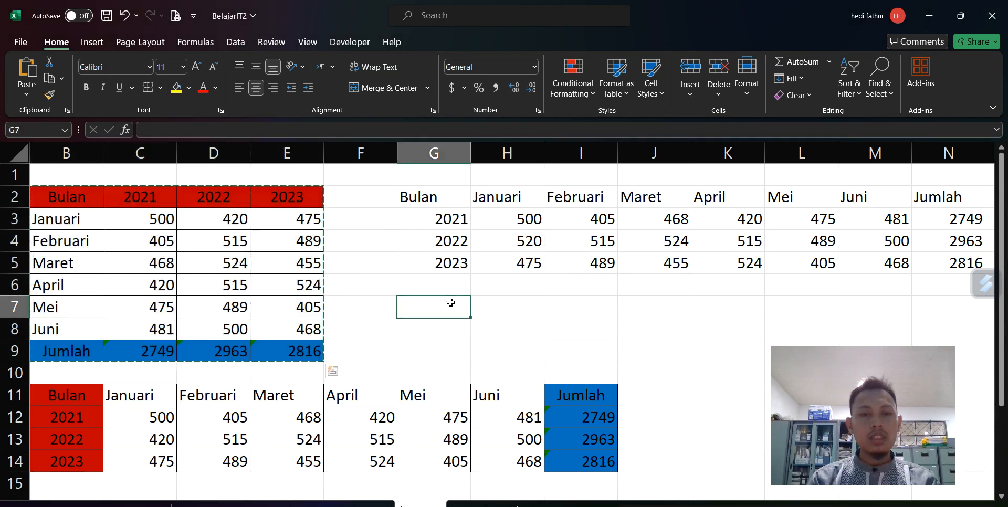
pyautogui.click(27, 96)
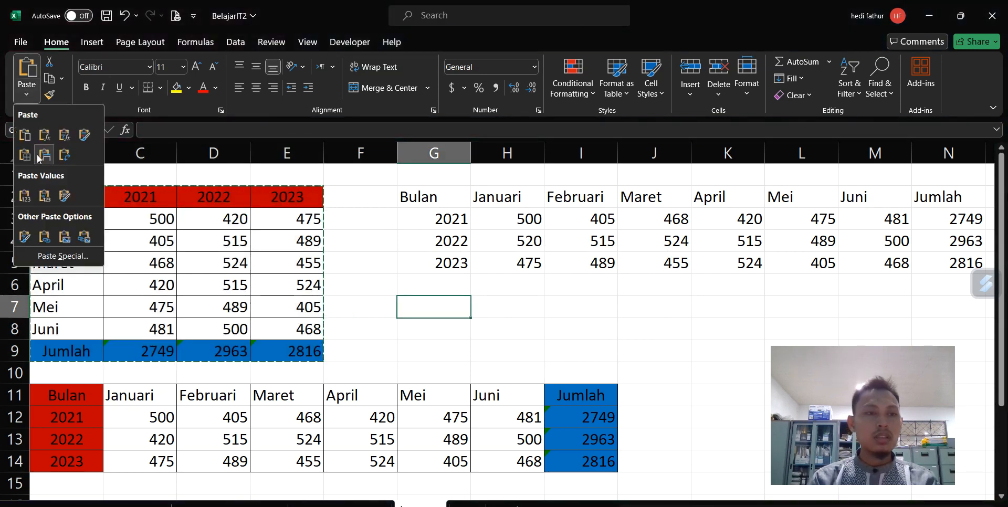
pyautogui.click(65, 155)
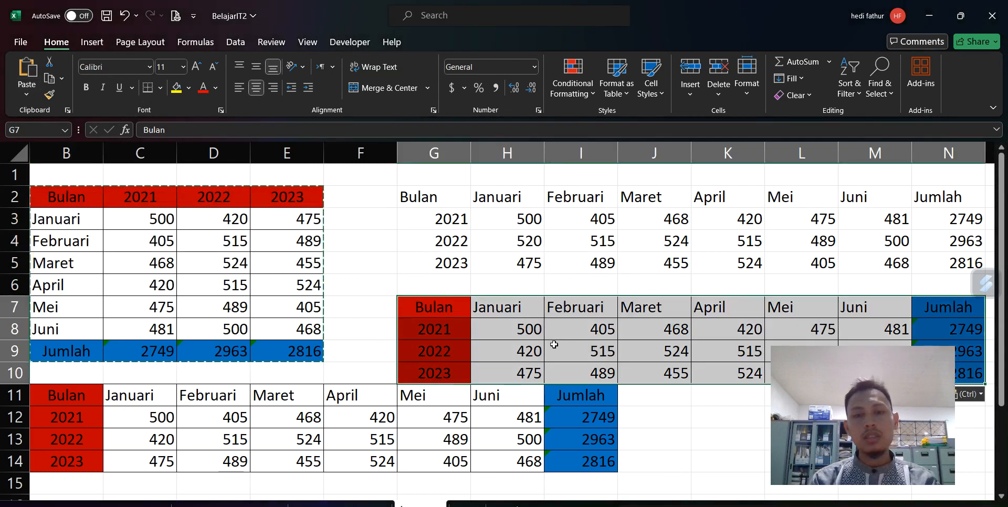
pyautogui.hscroll(2, 558, 347)
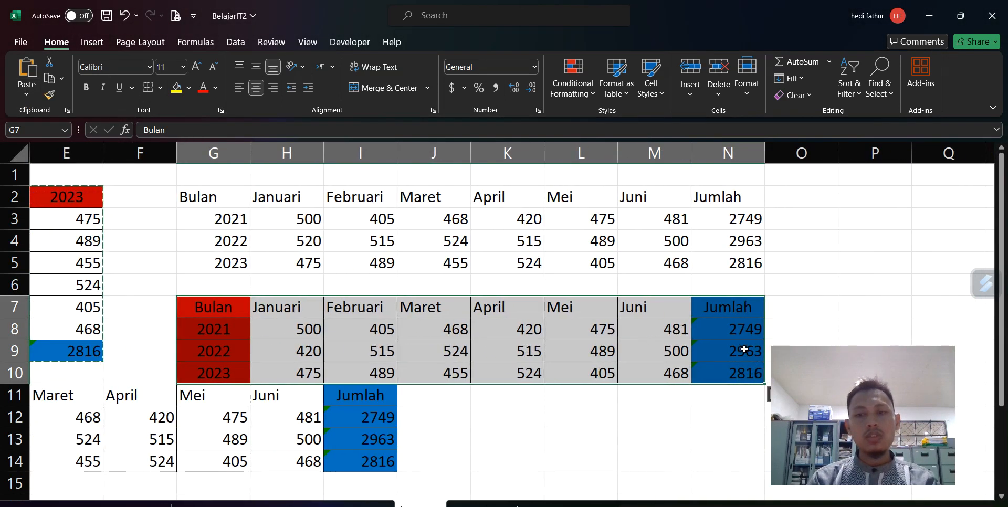
pyautogui.click(741, 344)
pyautogui.hscroll(-2, 444, 405)
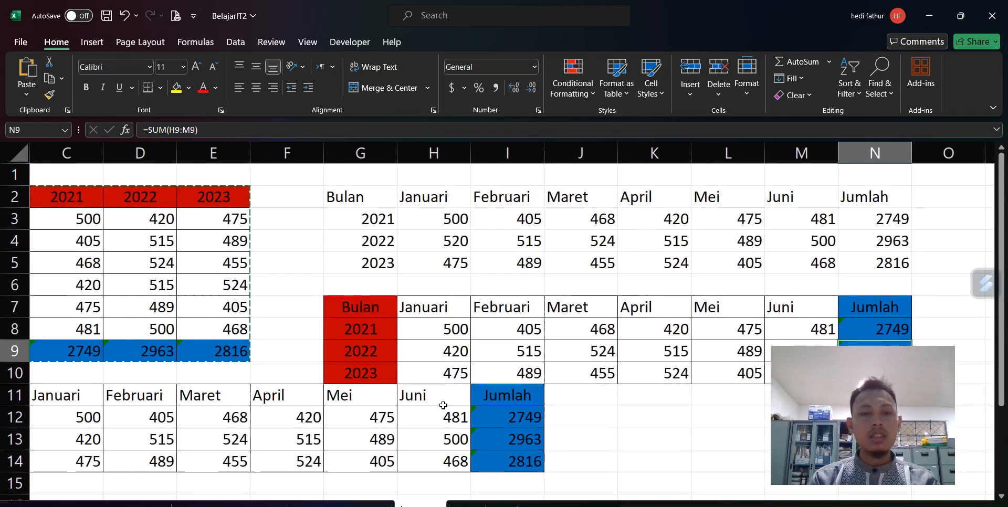
# Undo the transposed paste at G7 and reselect that single cell
pyautogui.click(444, 406)
pyautogui.hotkey('ctrl', 'z')
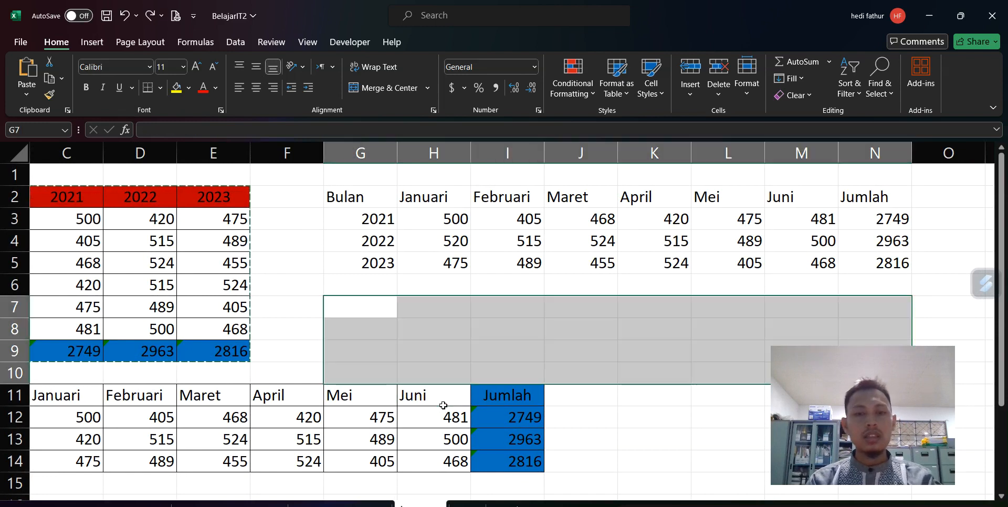
pyautogui.click(364, 312)
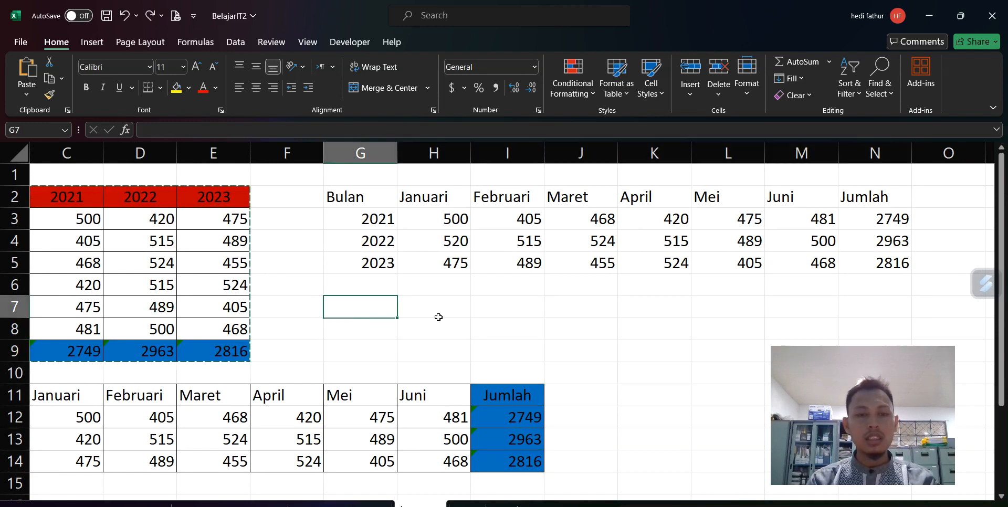
# Compare the original vertical table with the horizontal versions starting at B11, B17 and G2
pyautogui.hscroll(-2, 475, 327)
pyautogui.scroll(-3, 476, 327)
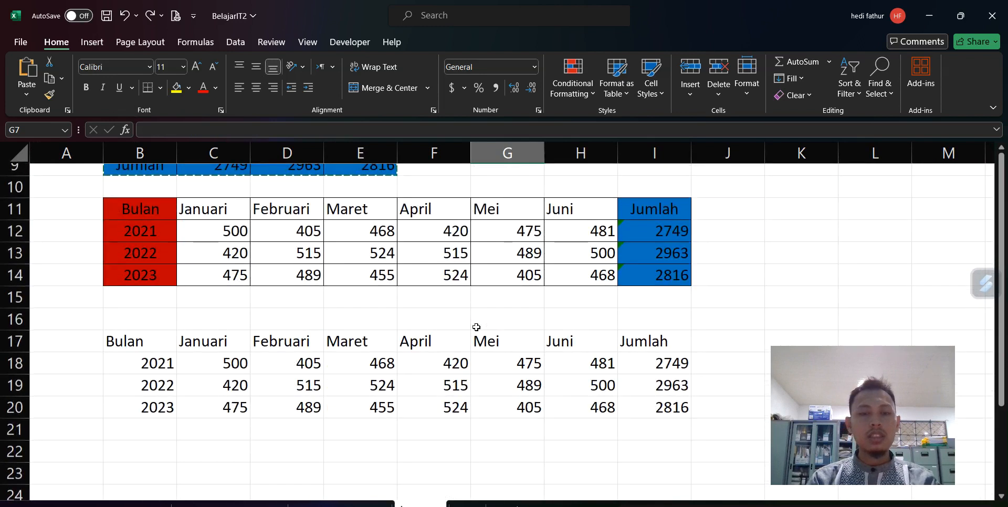
pyautogui.scroll(2, 476, 327)
pyautogui.hscroll(1, 476, 327)
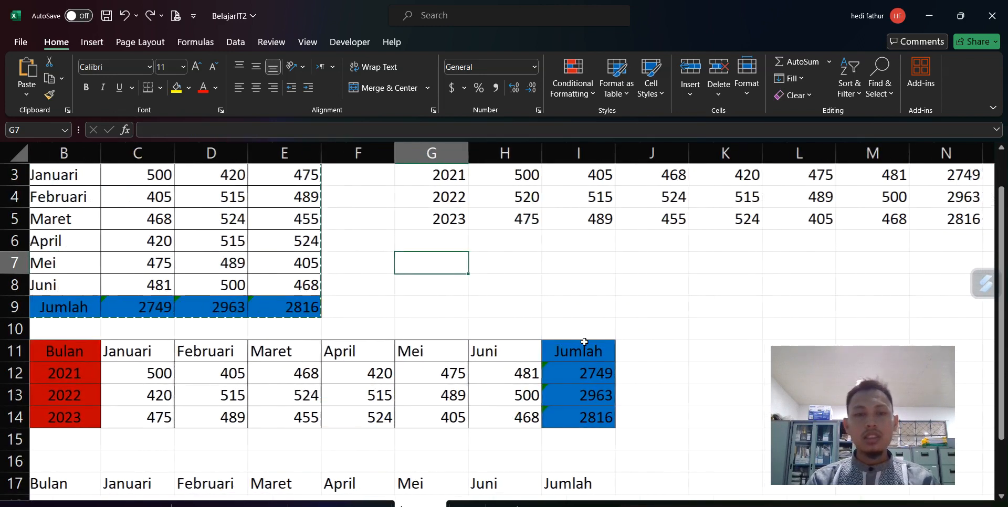
pyautogui.scroll(2, 585, 341)
pyautogui.hscroll(2, 585, 342)
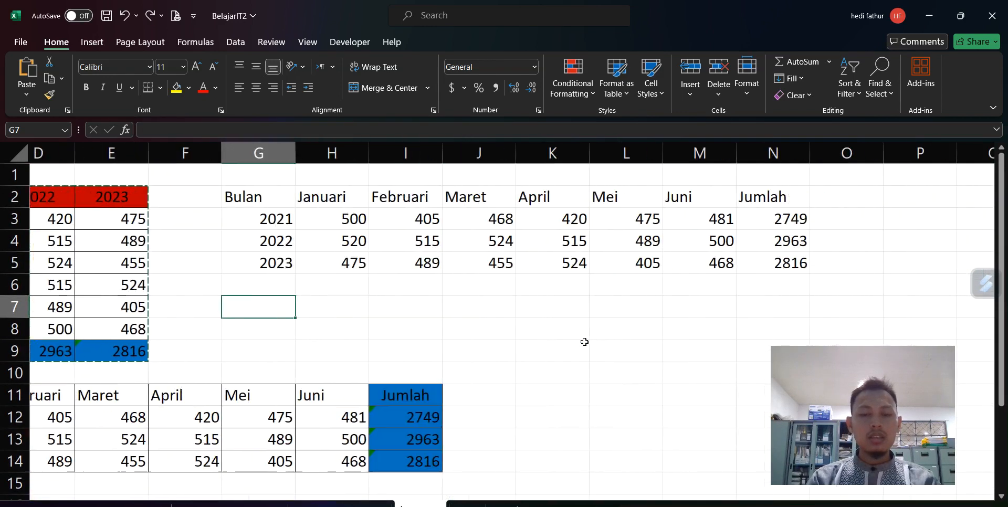
pyautogui.hscroll(3, 584, 342)
pyautogui.hscroll(-4, 584, 342)
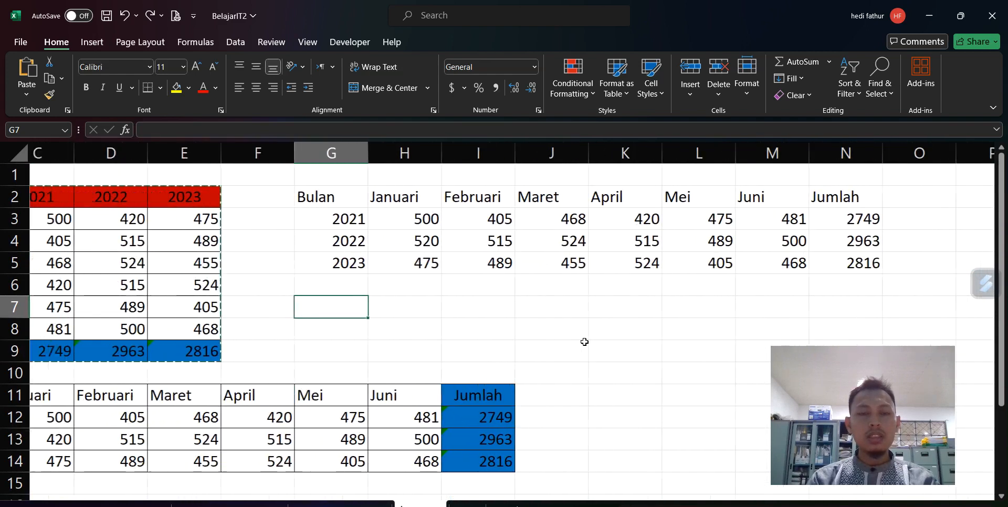
pyautogui.hscroll(-2, 584, 342)
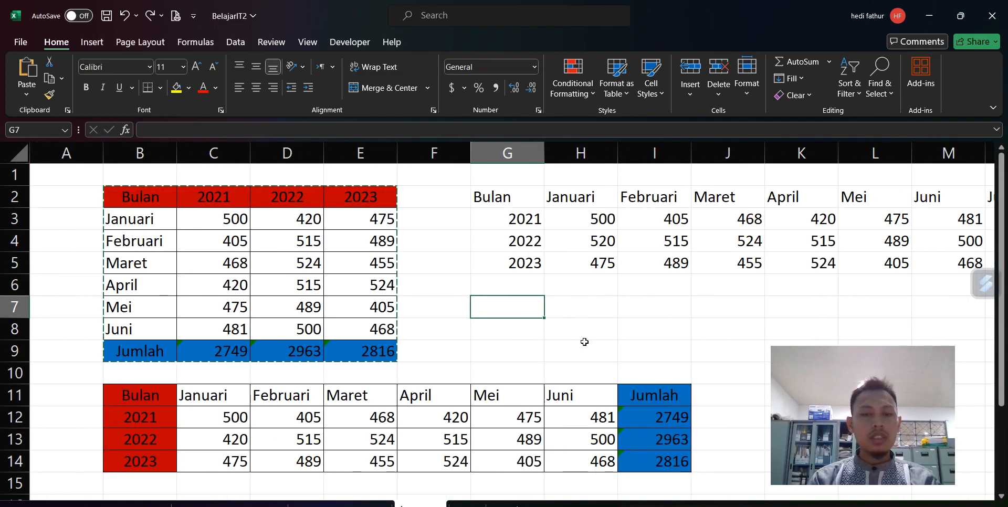
pyautogui.scroll(-4, 585, 342)
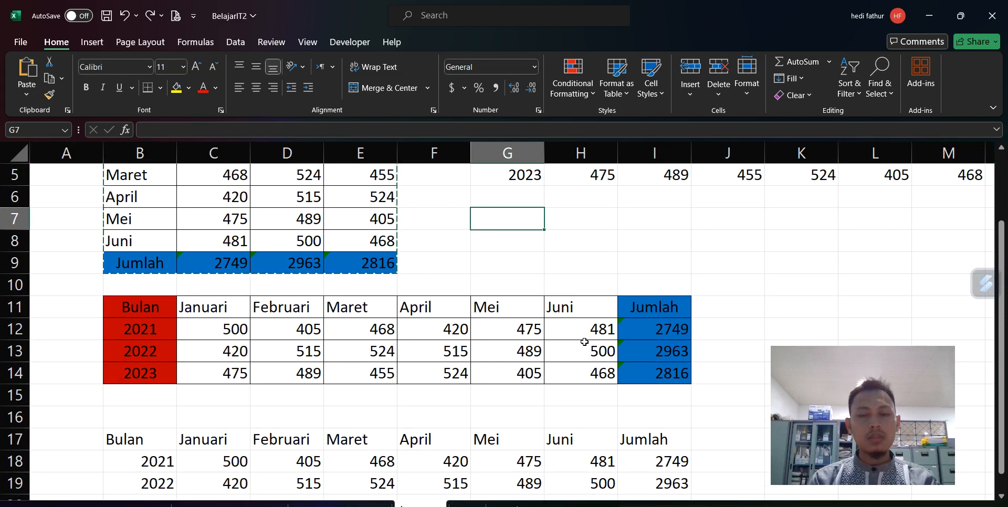
pyautogui.scroll(2, 585, 342)
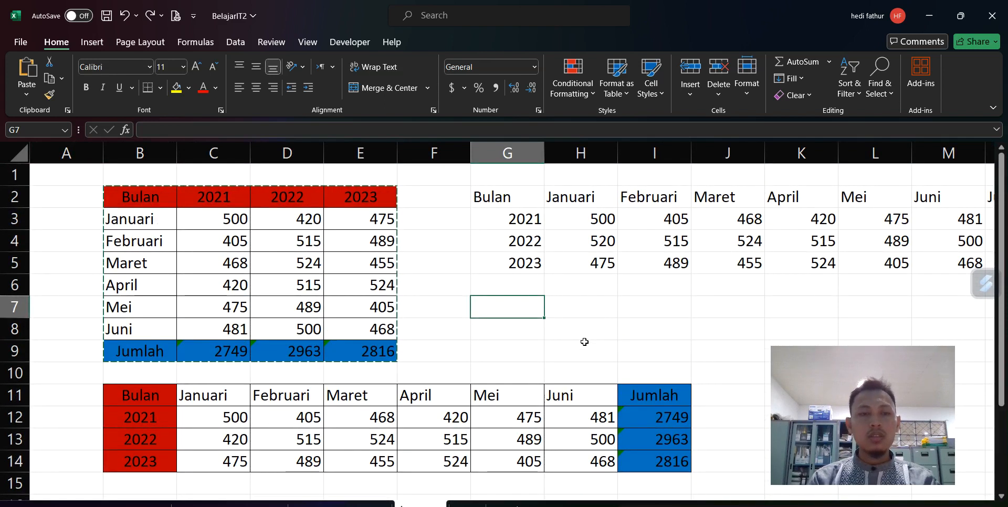